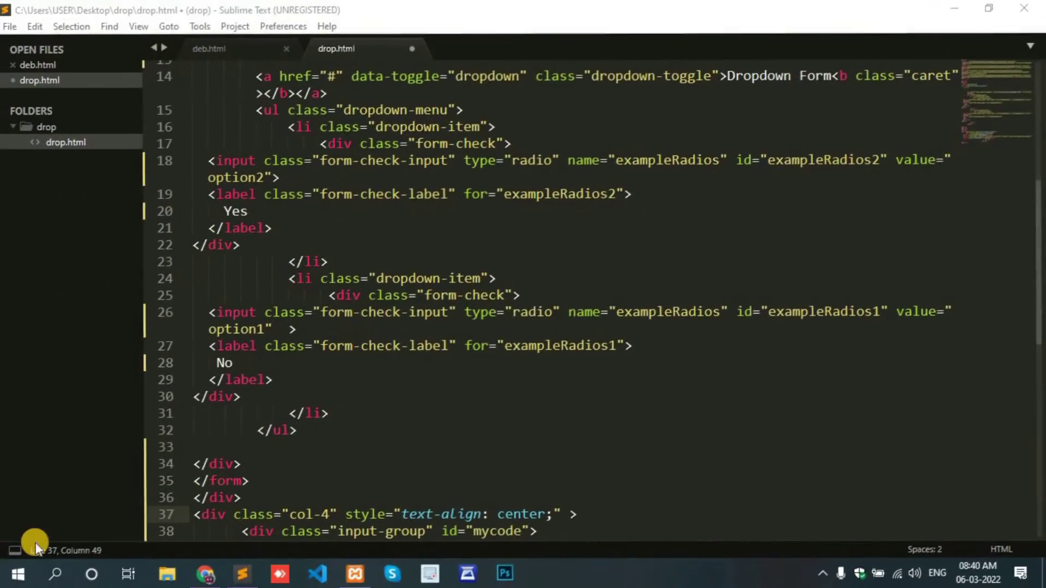
- Preview drop.html in the browser, then review the dropdown form and FIR Number markup
key("alt+Tab")
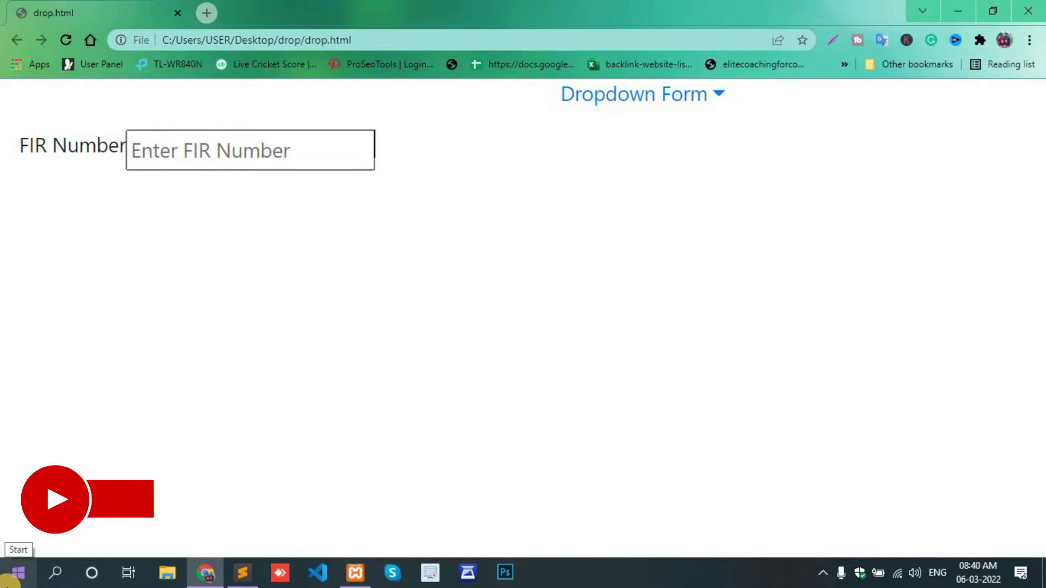
left_click(242, 571)
scroll(423, 283, "up", 3)
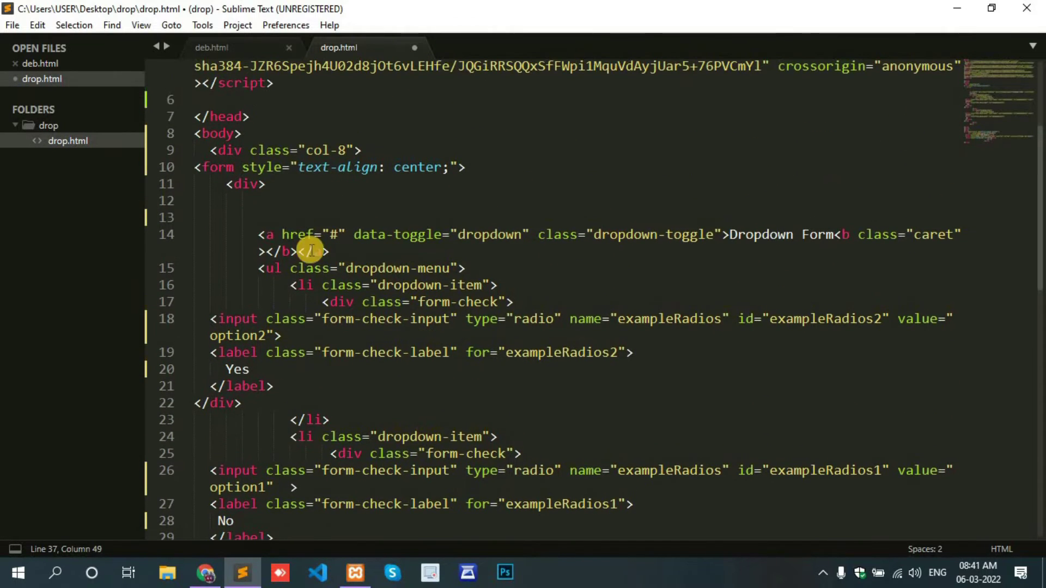
mouse_move(196, 167)
left_mouse_down()
mouse_move(306, 503)
mouse_move(269, 383)
left_mouse_up()
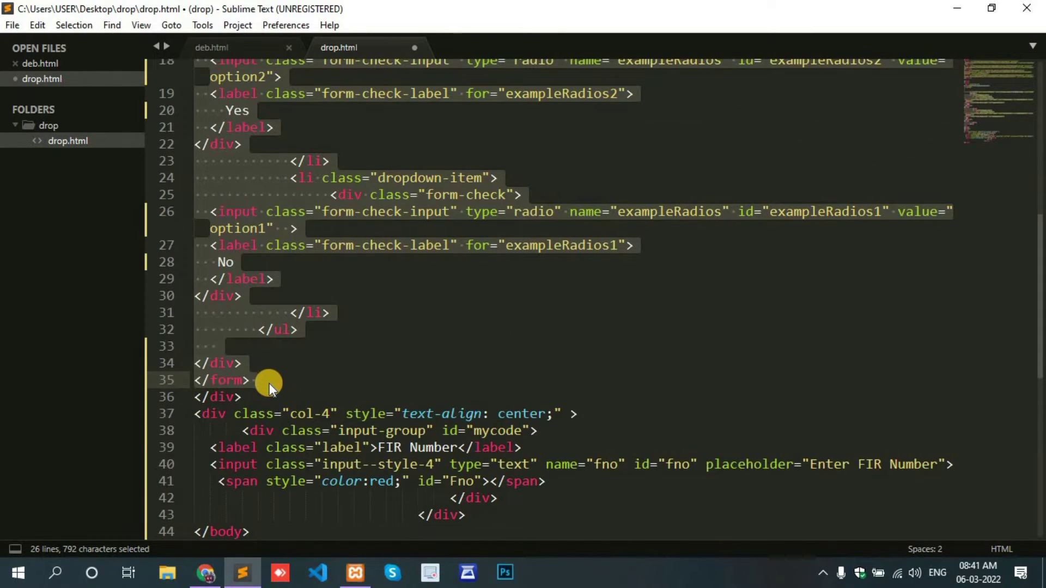
scroll(217, 263, "down", 4)
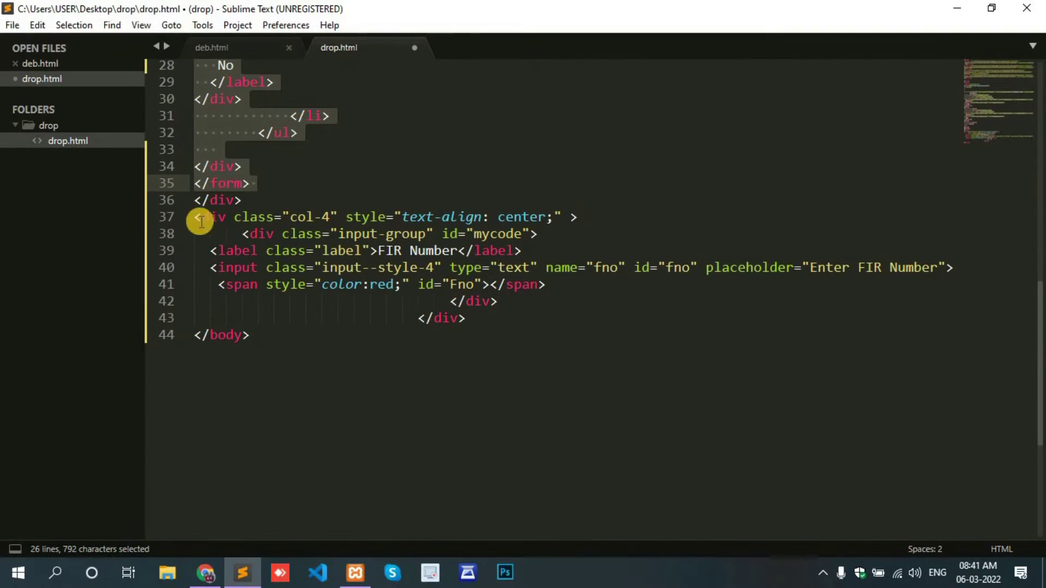
left_click(194, 217)
left_click_drag(267, 234, 478, 317)
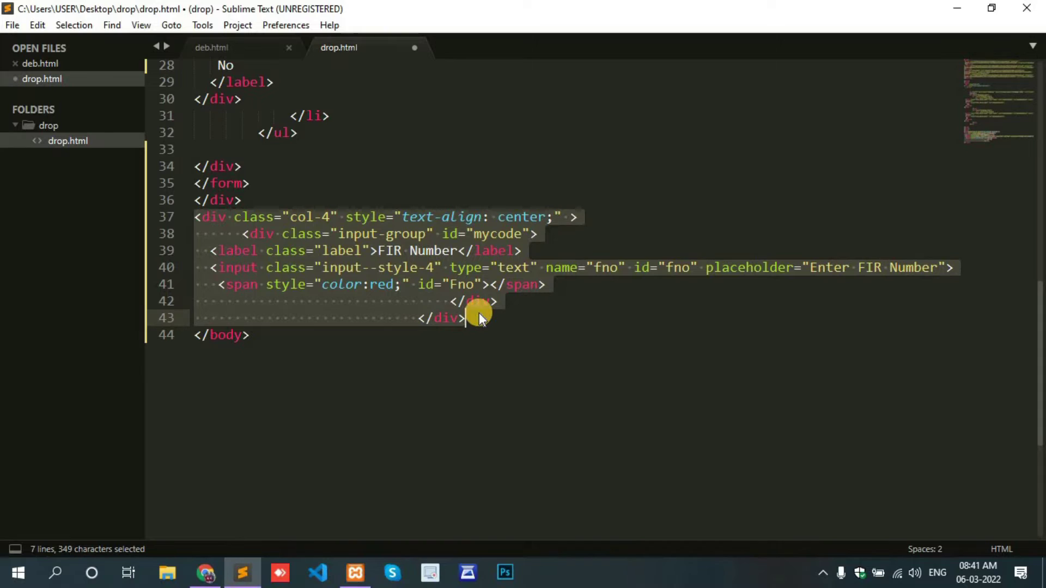
left_click(552, 205)
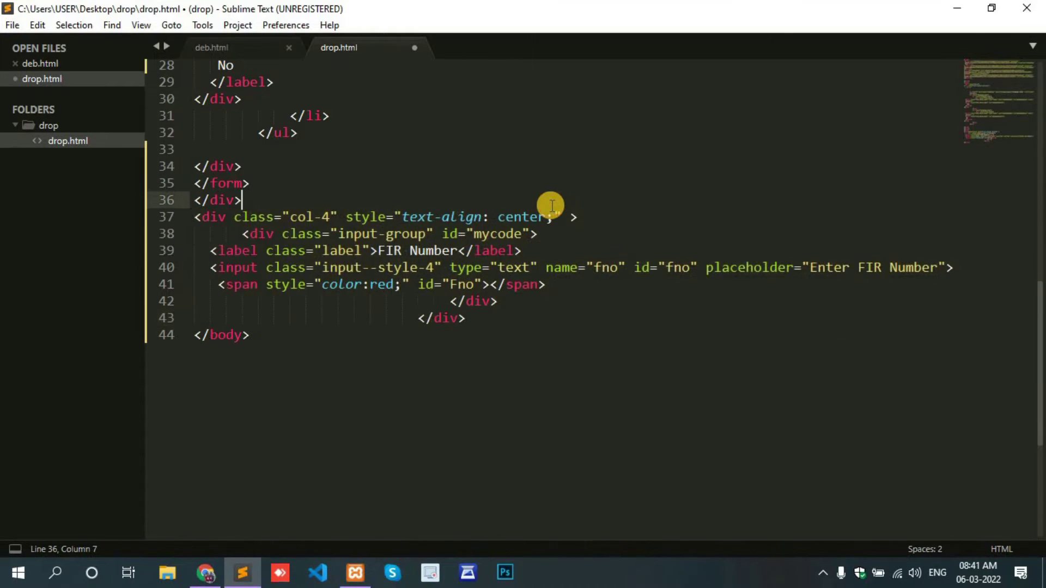
scroll(552, 204, "up", 6)
scroll(552, 205, "up", 2)
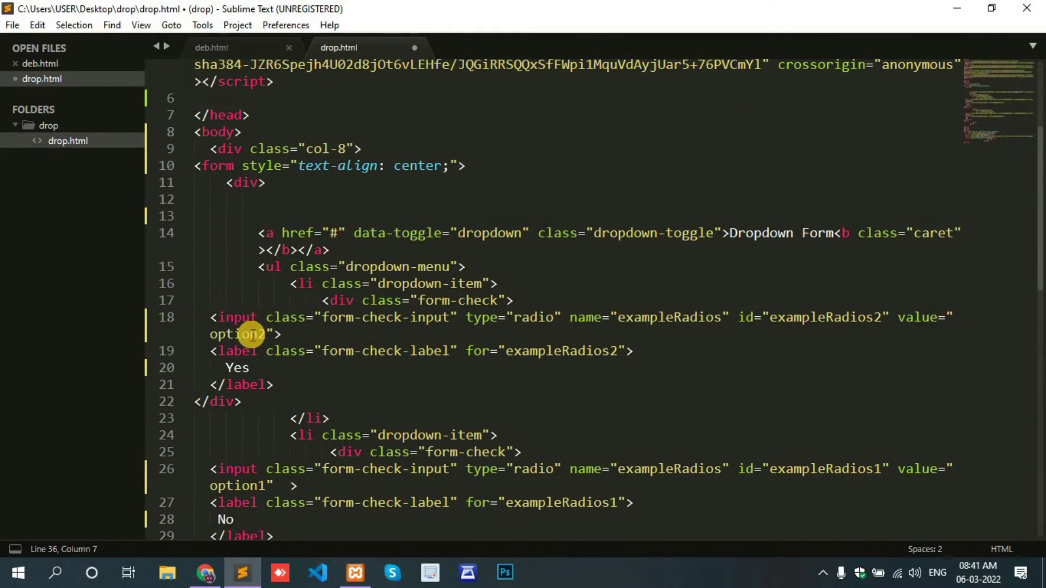
left_click(230, 367)
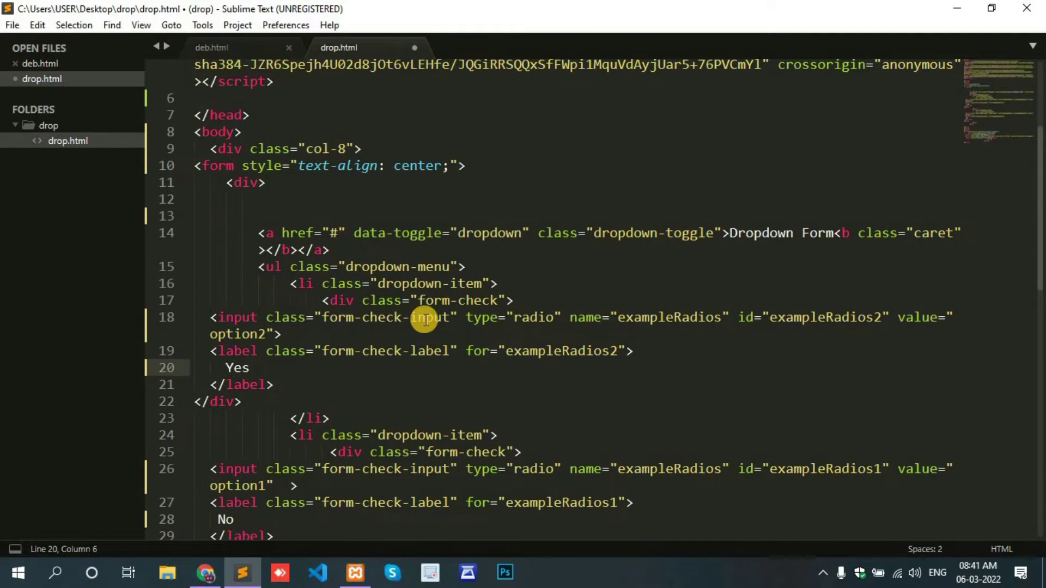
- Add onclick="text(0)" to the Yes radio input using autocomplete
left_click(274, 333)
type("on")
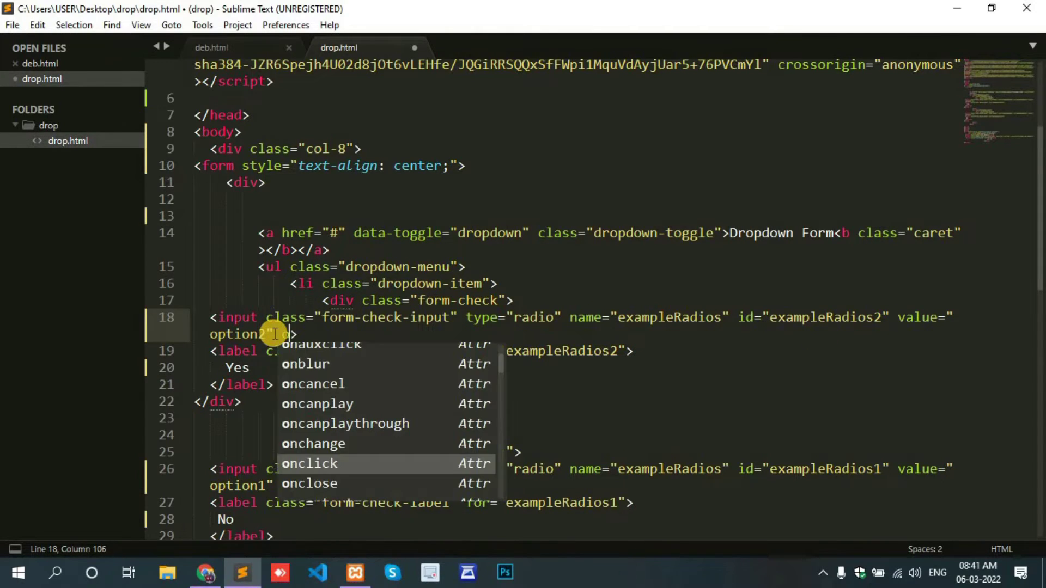
type("l")
key("BackSpace")
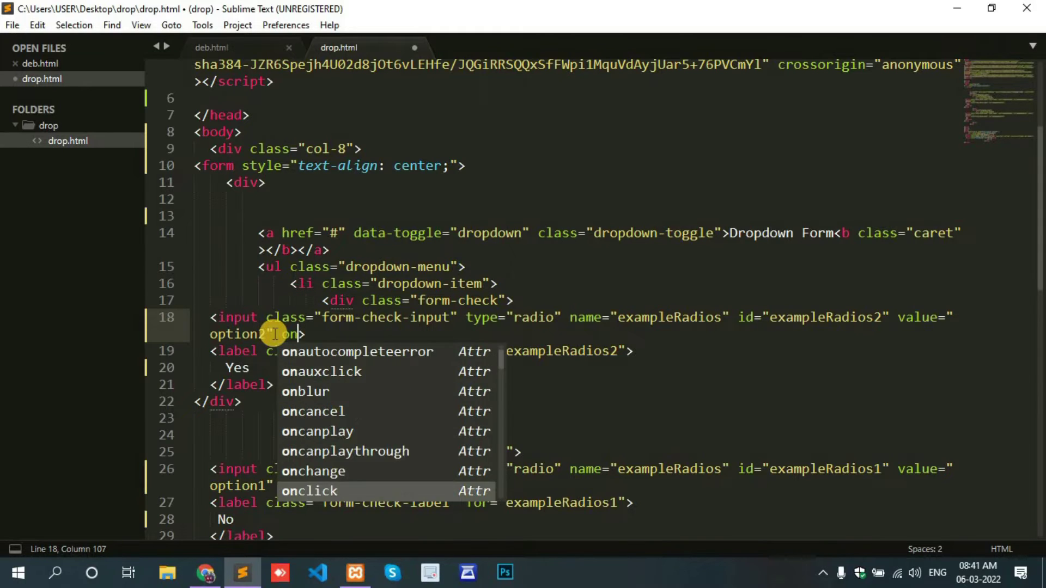
type("c")
key("Return")
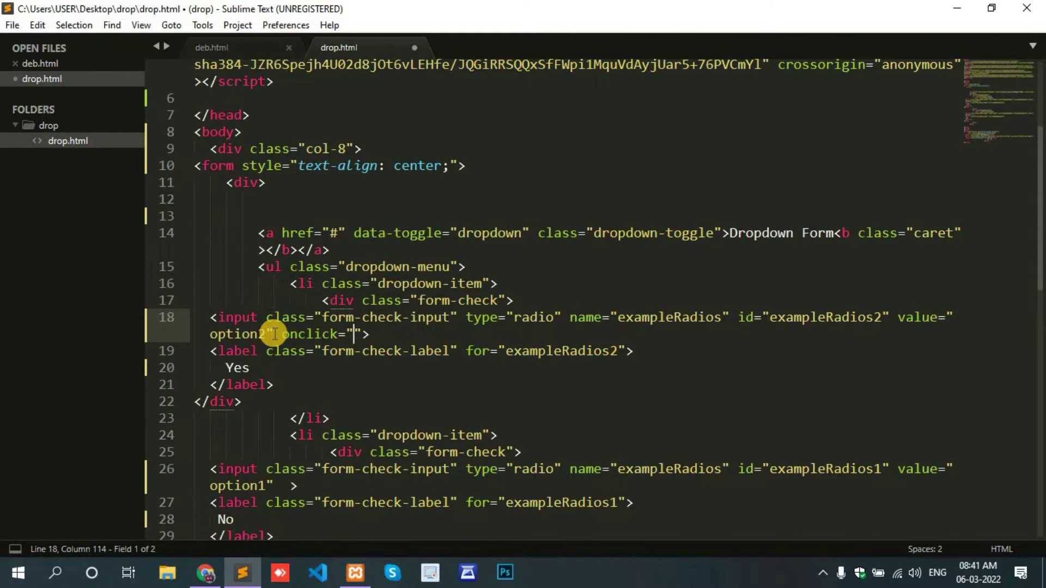
type("te")
key("Return")
type("()")
type("1")
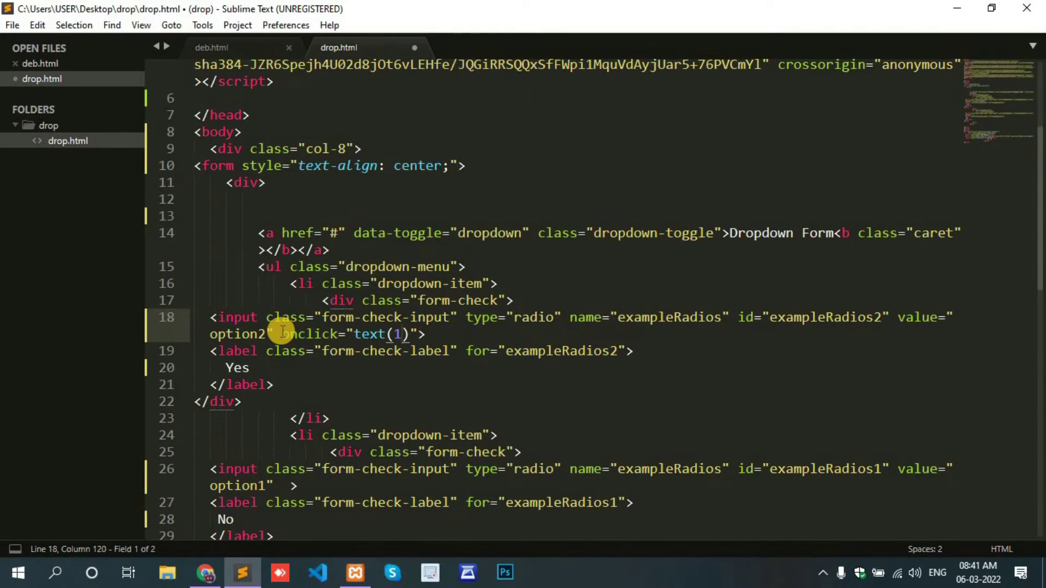
- Copy the onclick handler and add onclick="text(1)" to the No radio input
left_click_drag(282, 333, 409, 333)
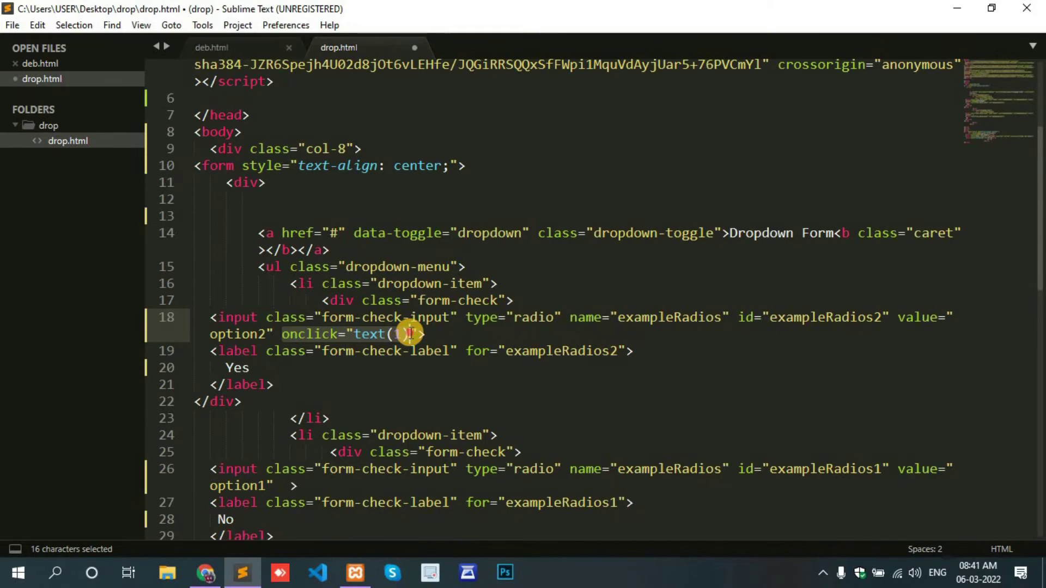
key("ctrl+c")
left_click(401, 332)
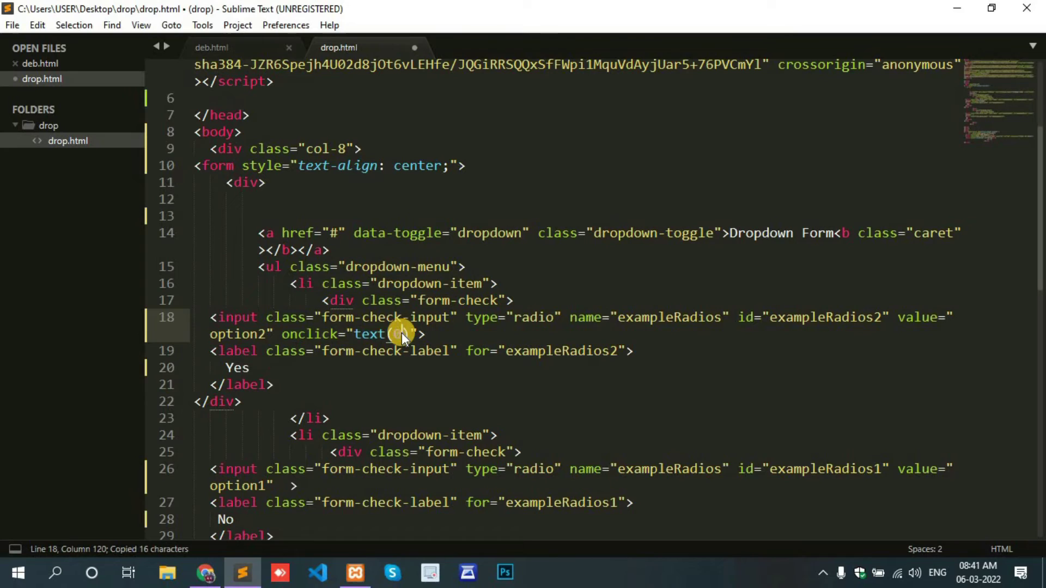
type("0")
scroll(486, 418, "down", 2)
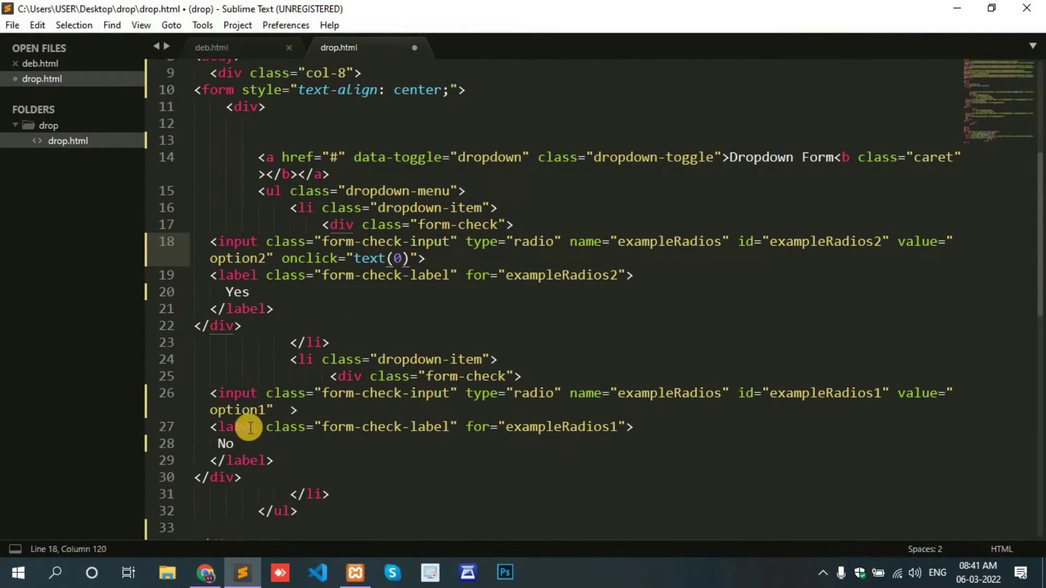
left_click(272, 409)
type("\"")
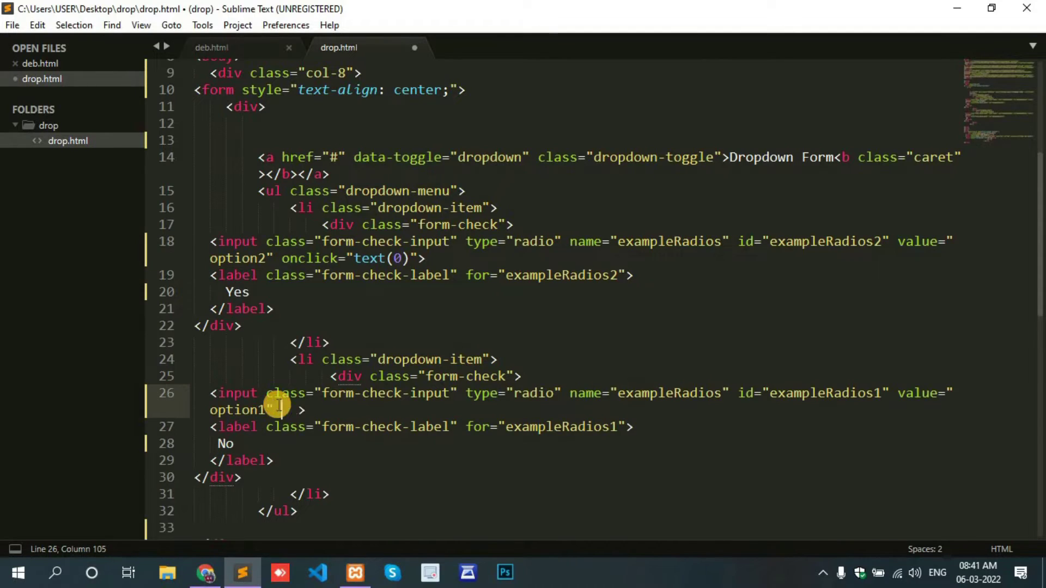
type(" onclick=\"text(1")
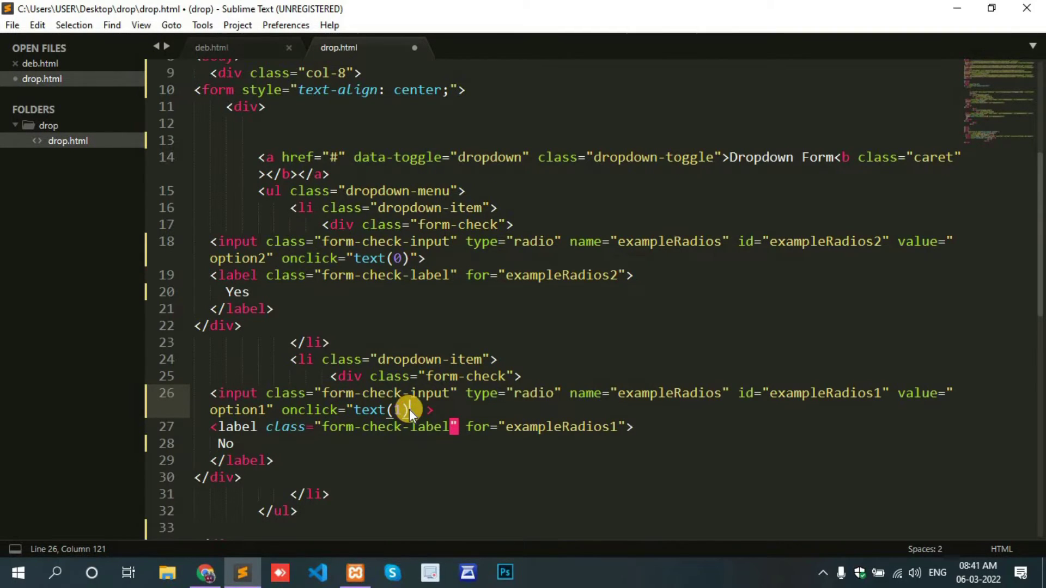
left_click(410, 409)
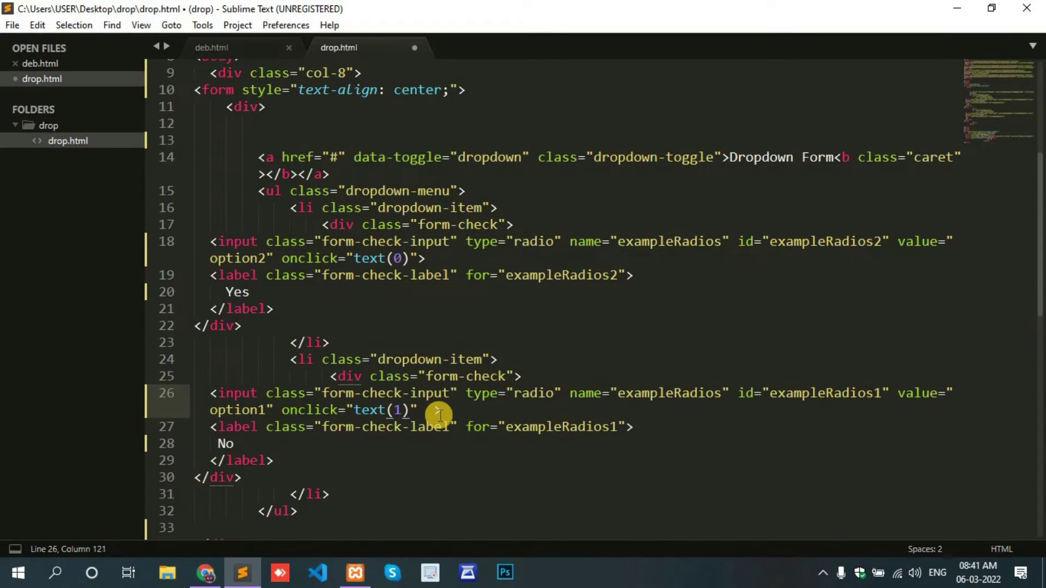
scroll(437, 415, "down", 2)
scroll(438, 416, "down", 5)
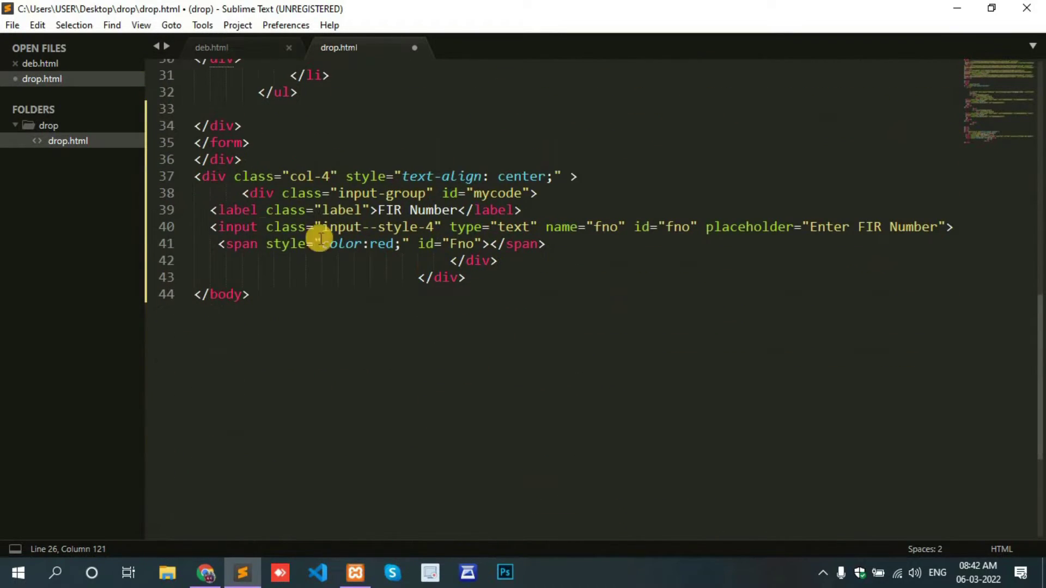
mouse_move(210, 228)
left_mouse_down()
mouse_move(351, 226)
mouse_move(513, 243)
left_mouse_up()
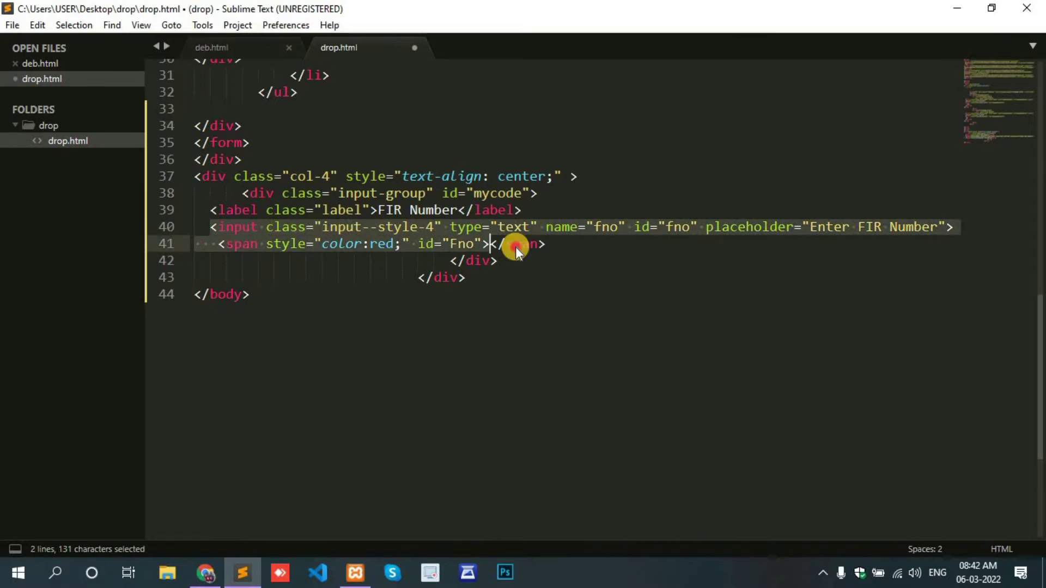
left_click_drag(441, 193, 529, 194)
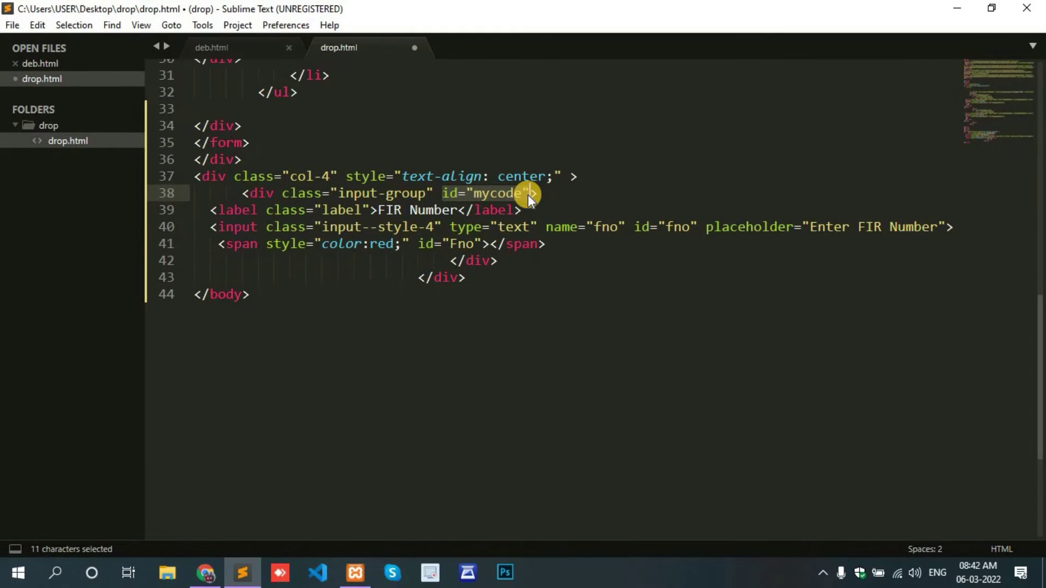
left_click(654, 290)
scroll(653, 289, "up", 7)
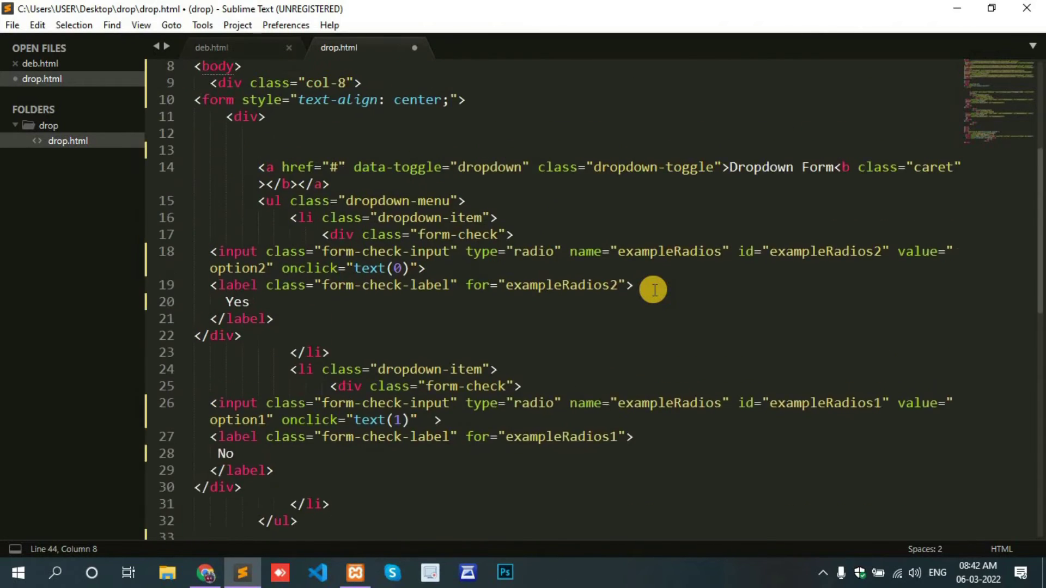
scroll(654, 289, "up", 5)
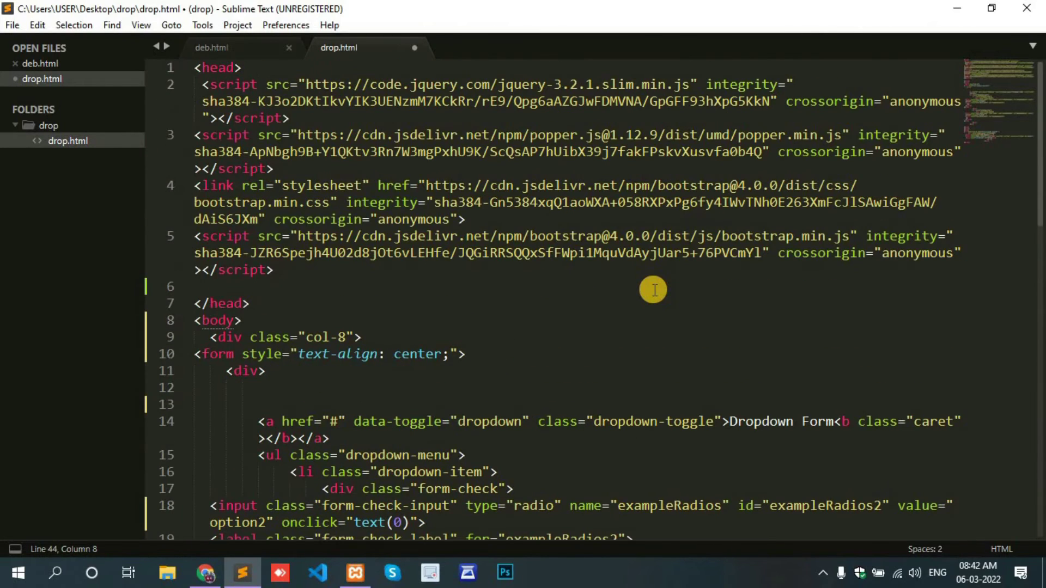
- Insert a head script block with function text(x) and an if (x == 0) condition
left_click(236, 282)
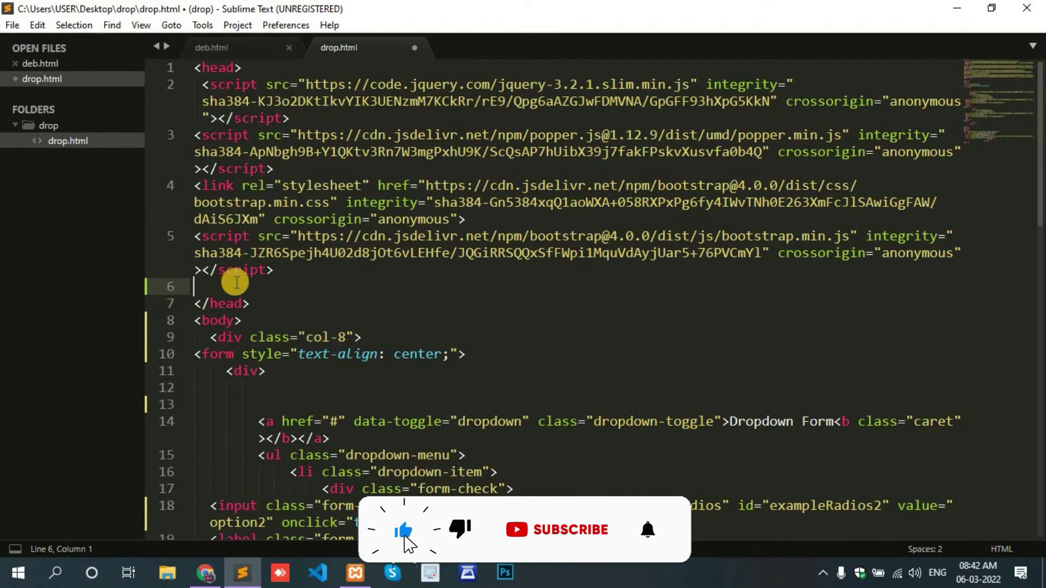
type("<sc")
key("Tab")
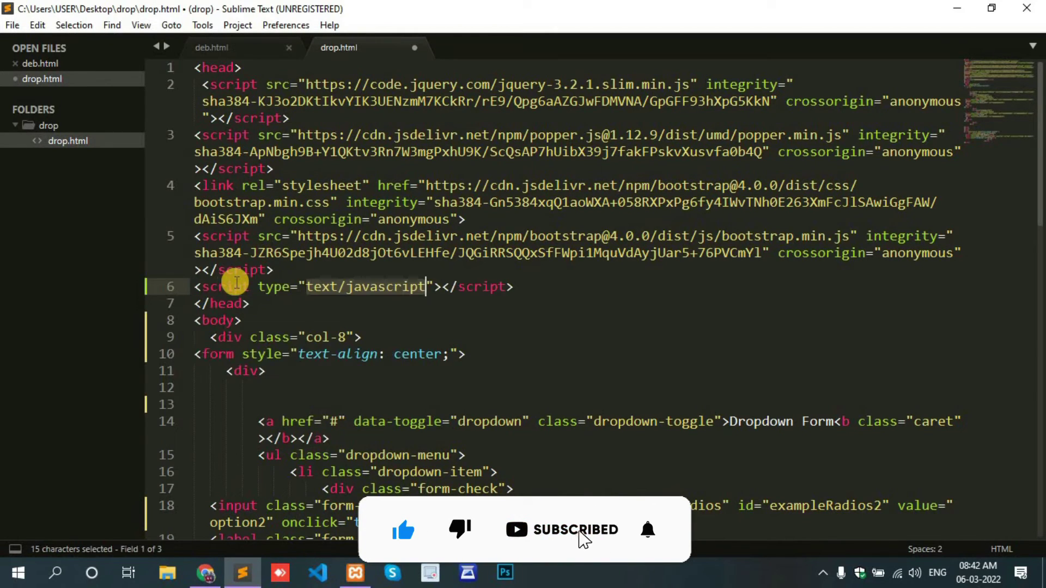
key("Tab")
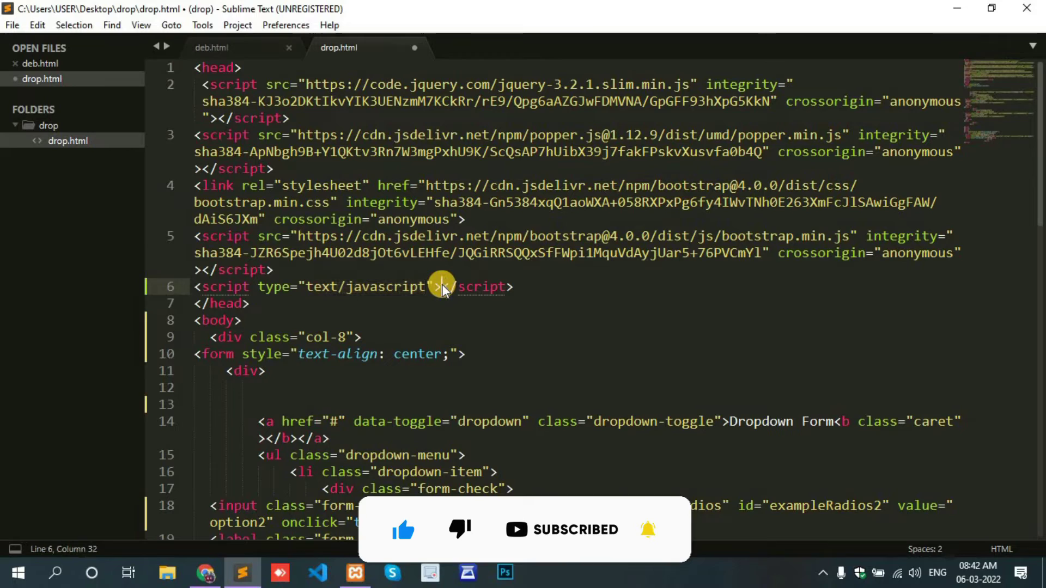
key("Return")
type("functi")
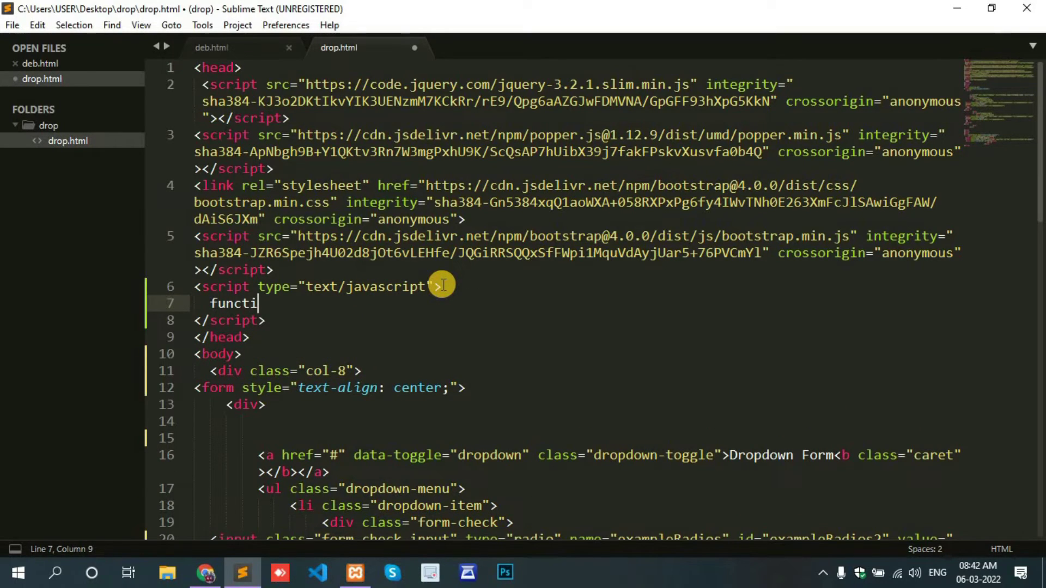
type("on text")
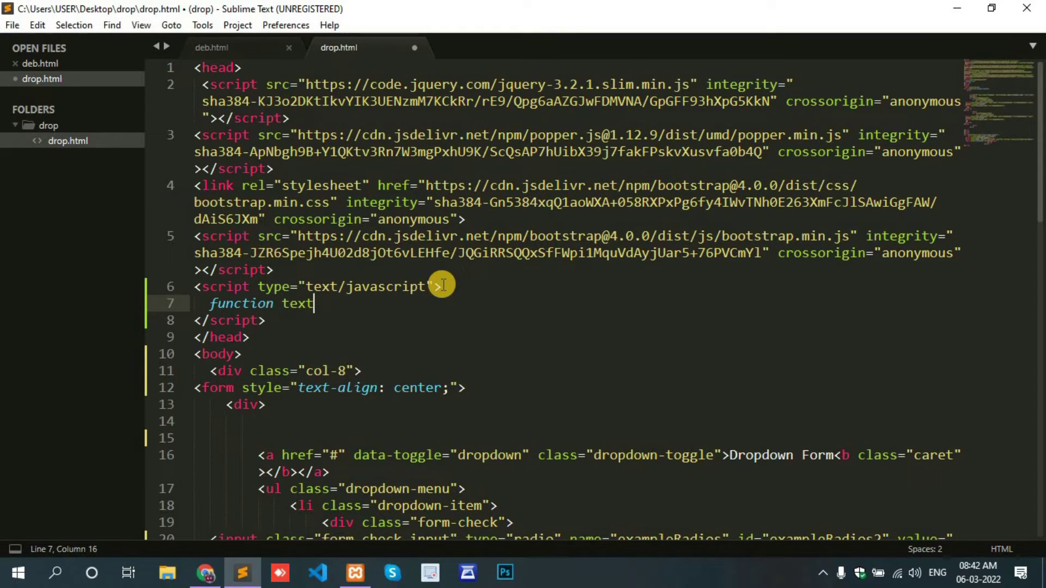
type("()")
type("x")
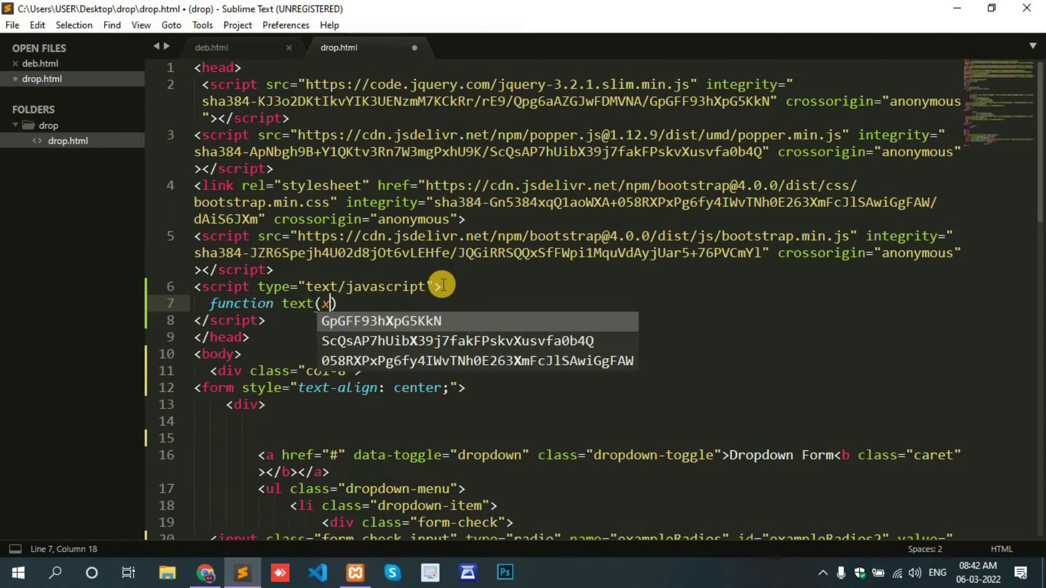
type(")")
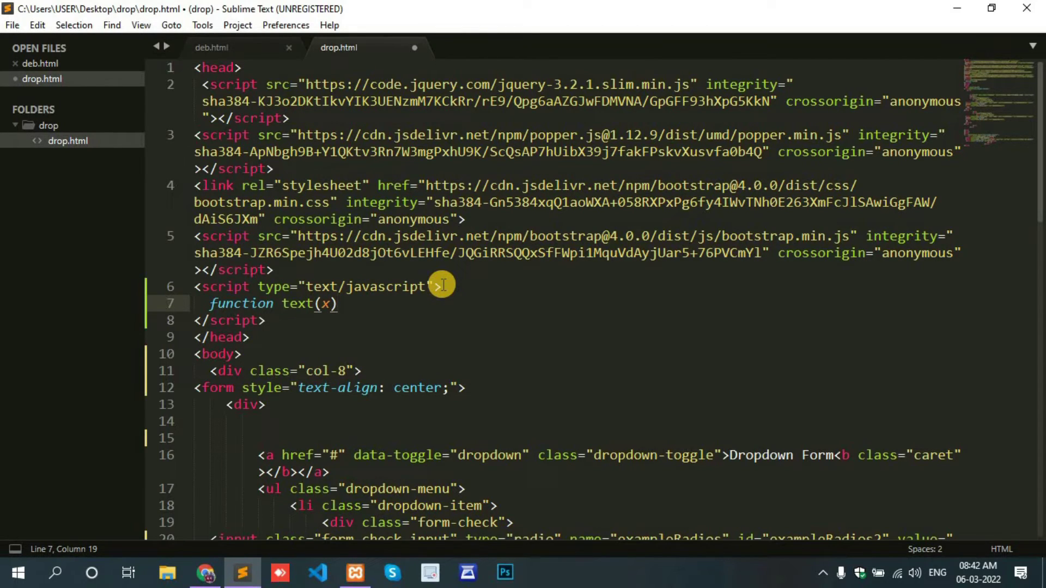
type("{")
key("Return")
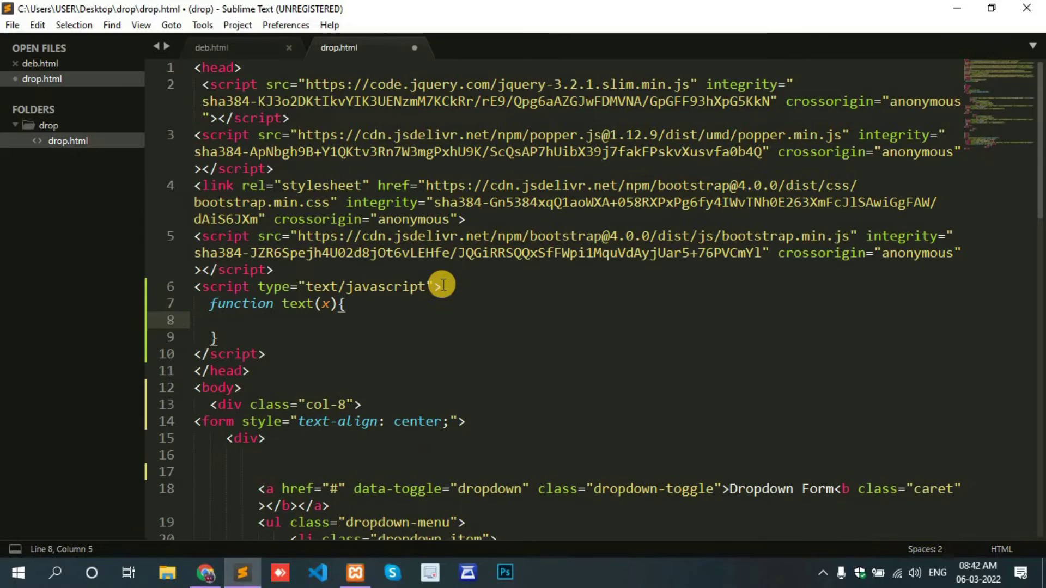
type("if")
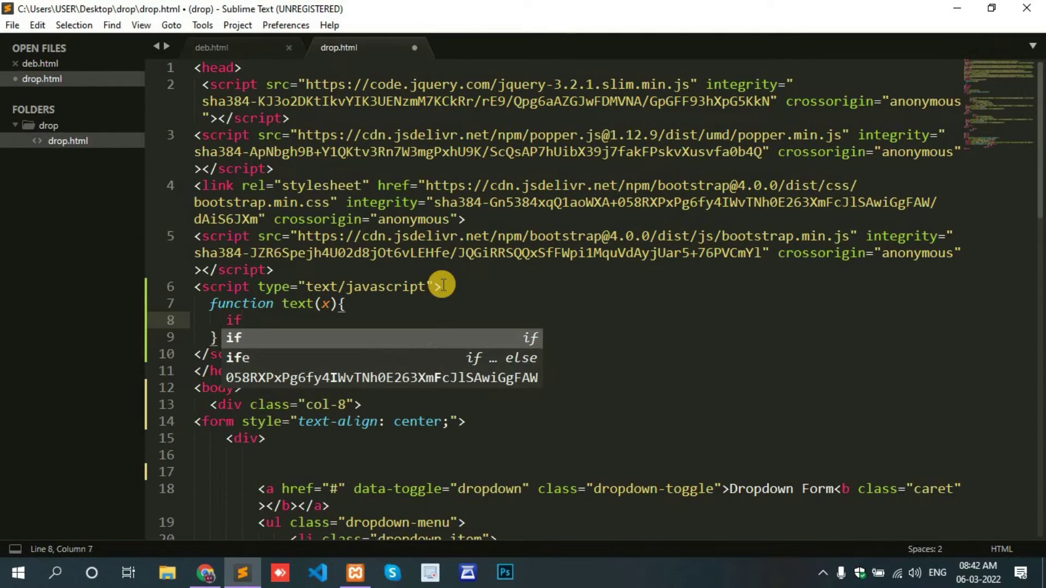
type(" (x ")
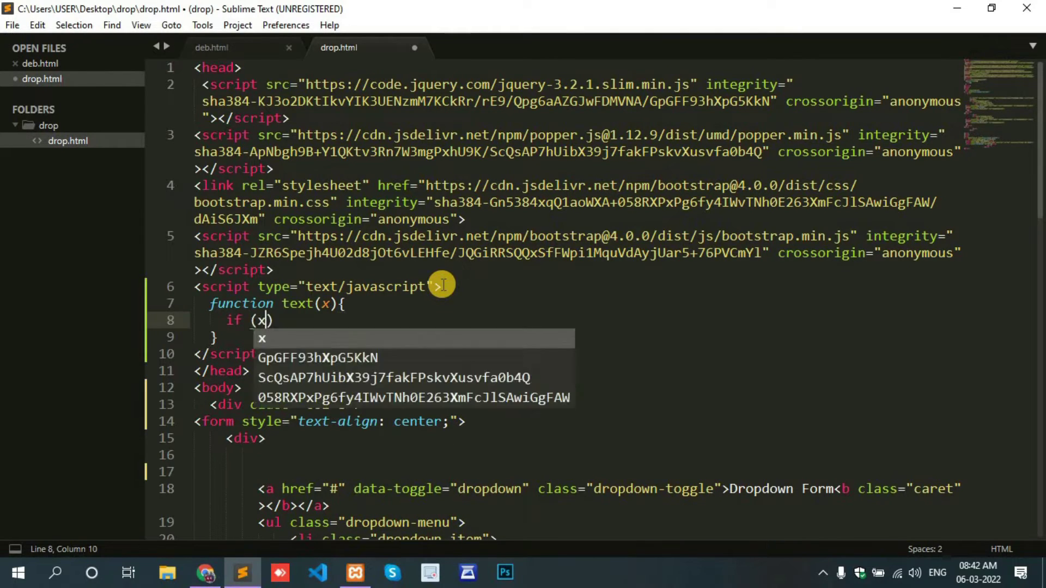
type("== 0")
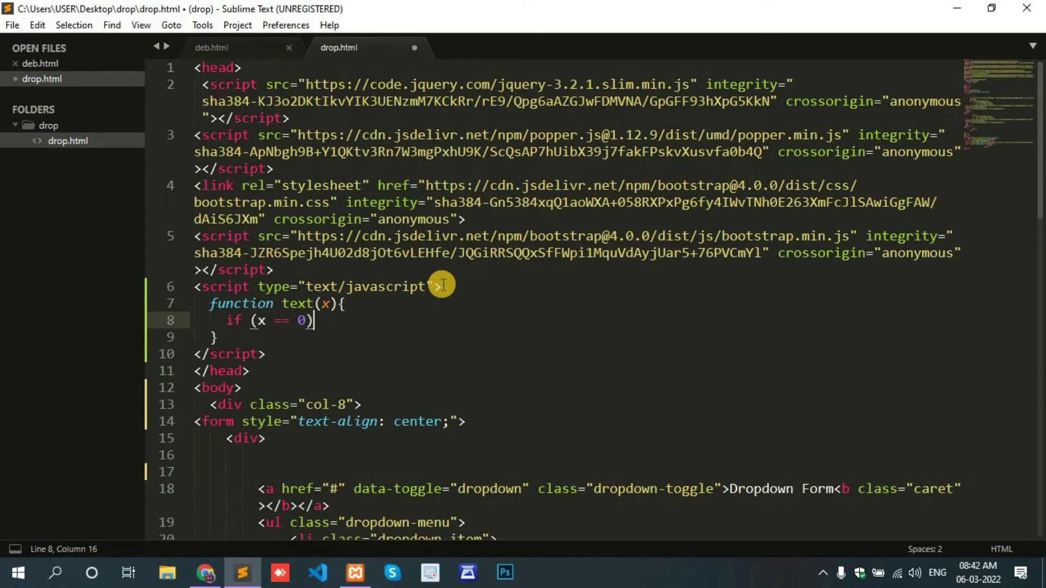
key("Return")
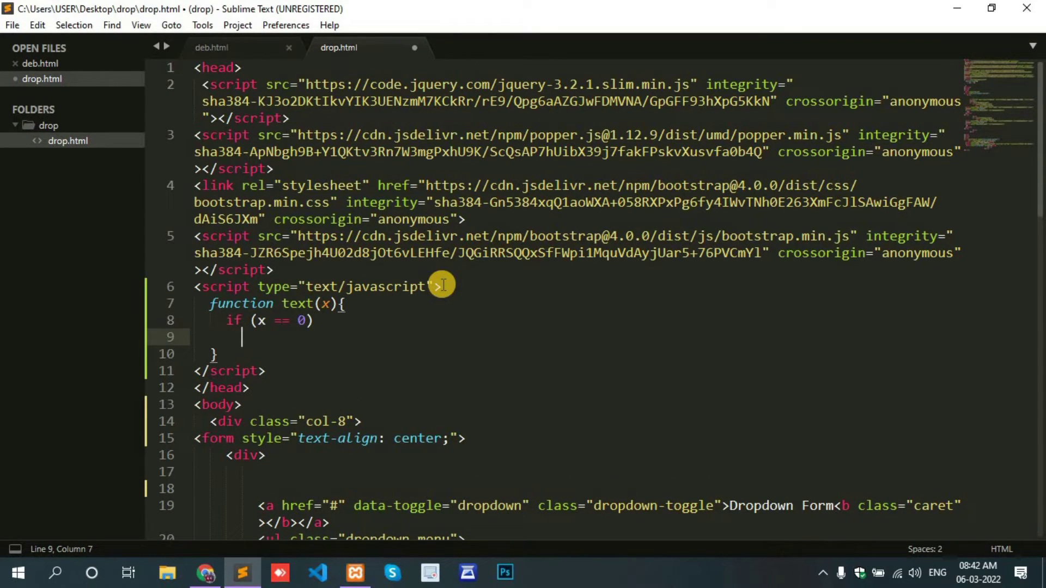
type("documen")
type("t.")
type("get")
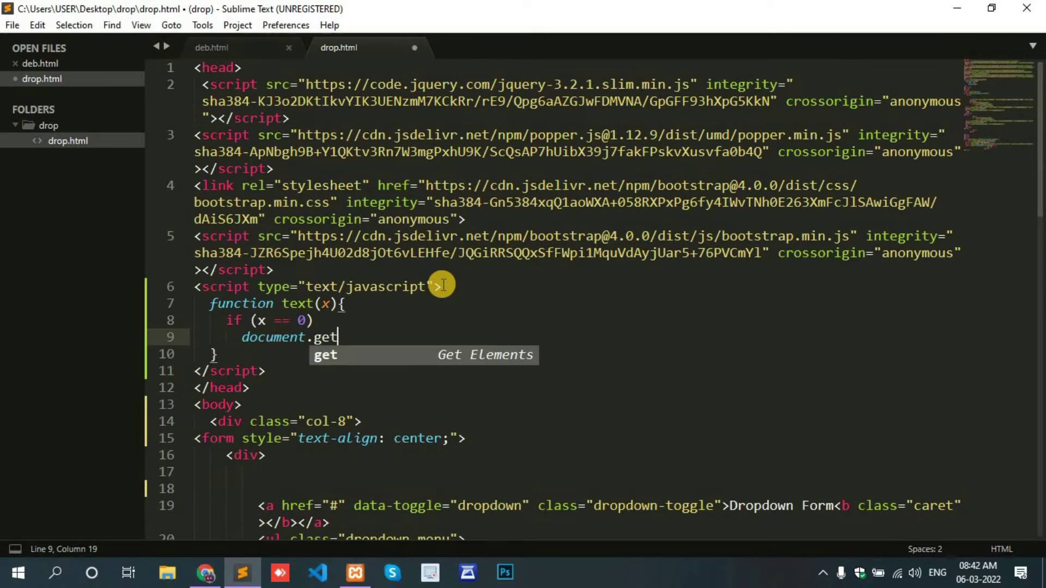
type("Elem")
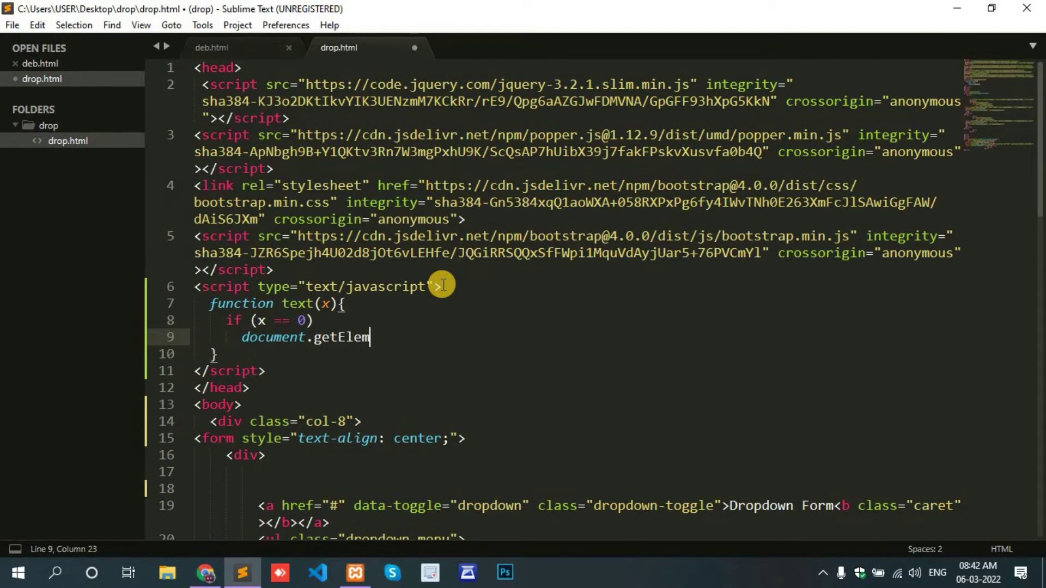
type("entById")
type("('")
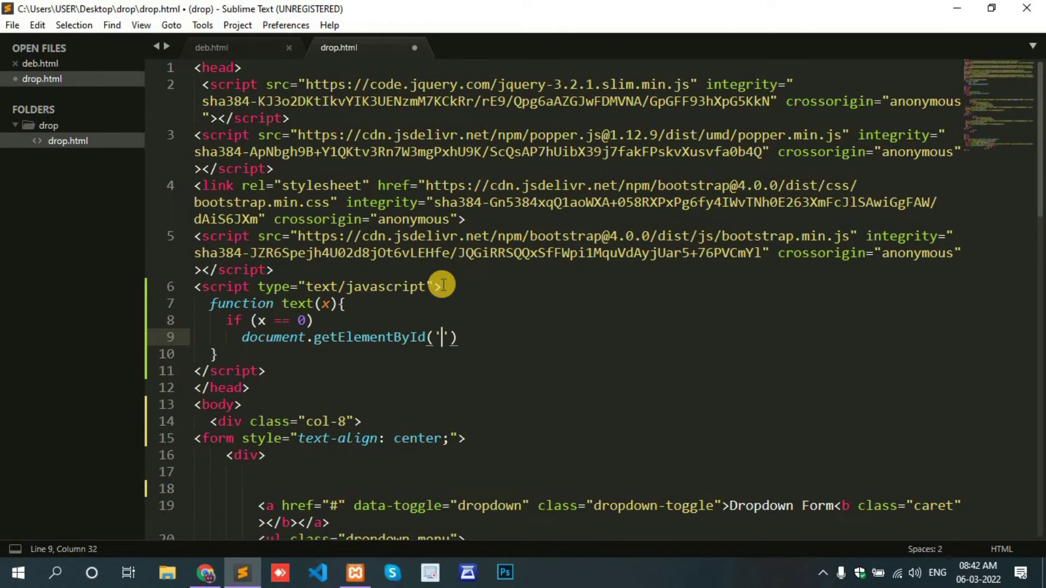
scroll(445, 286, "down", 4)
scroll(458, 286, "down", 1)
scroll(474, 319, "down", 3)
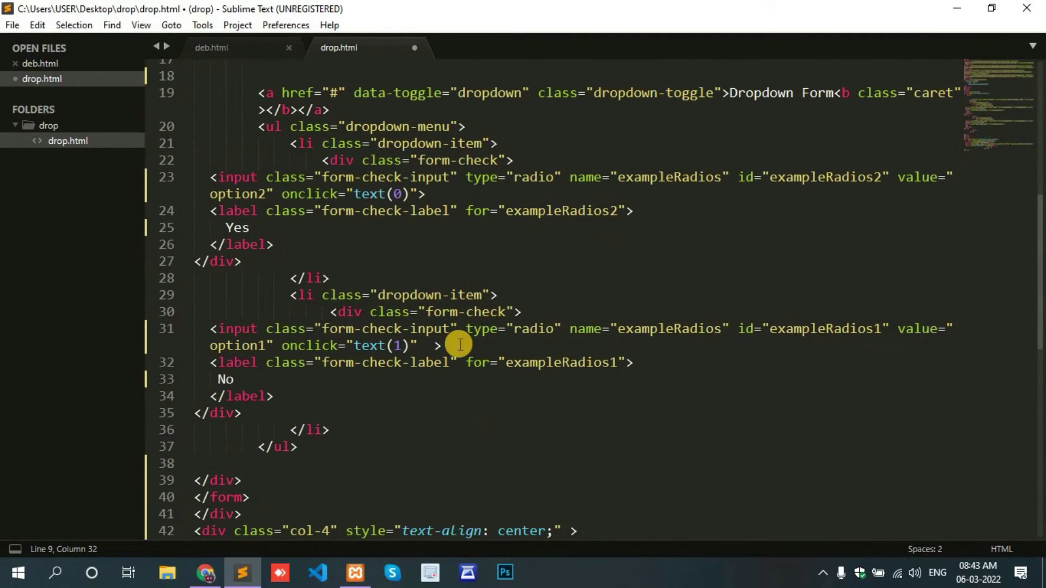
scroll(467, 343, "down", 4)
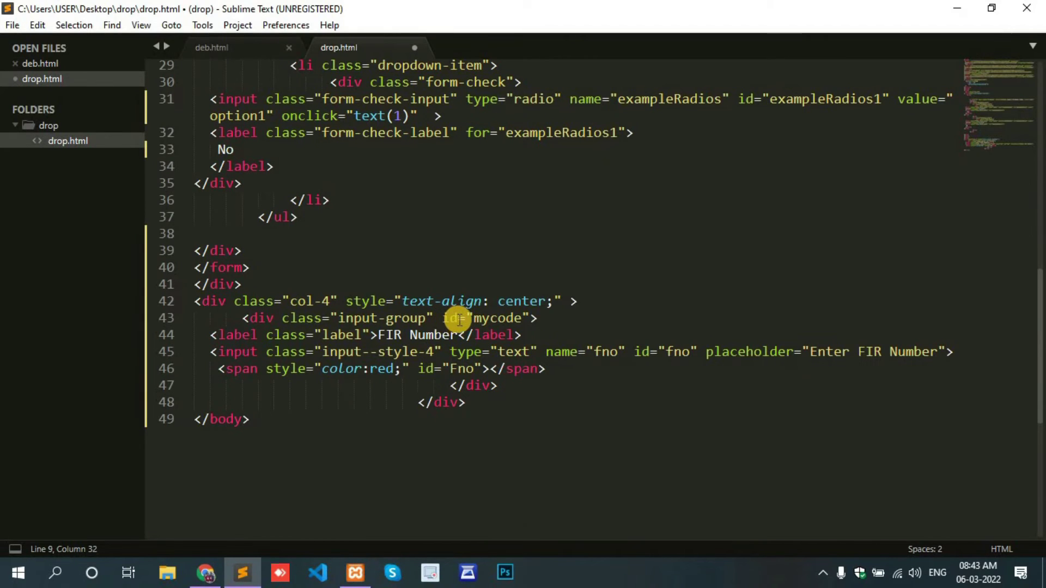
- Make the if branch set document.getElementById('mycode').style.display to 'block'
left_click_drag(474, 319, 530, 319)
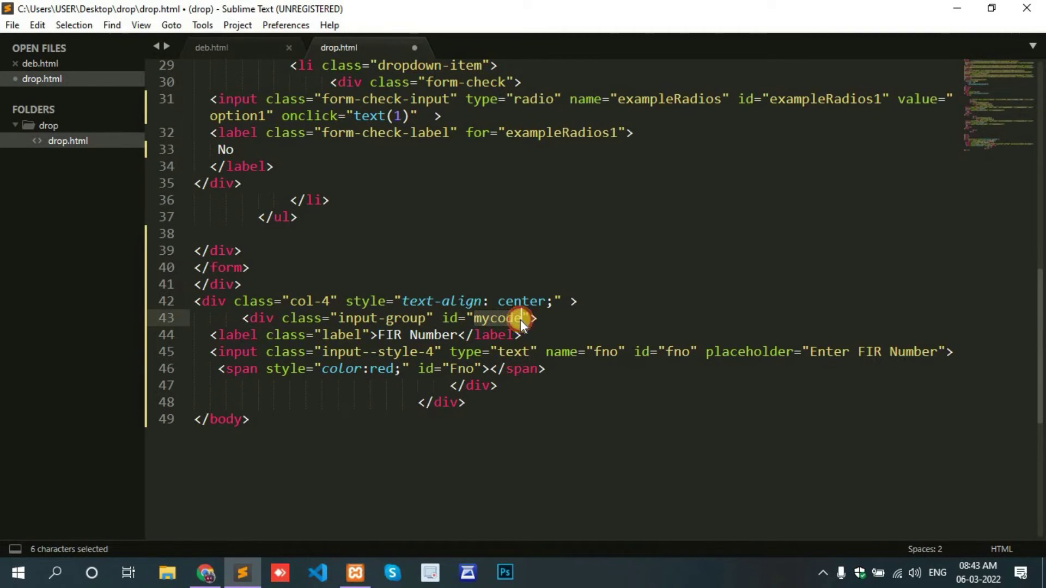
key("ctrl+c")
scroll(556, 268, "up", 7)
scroll(553, 268, "up", 3)
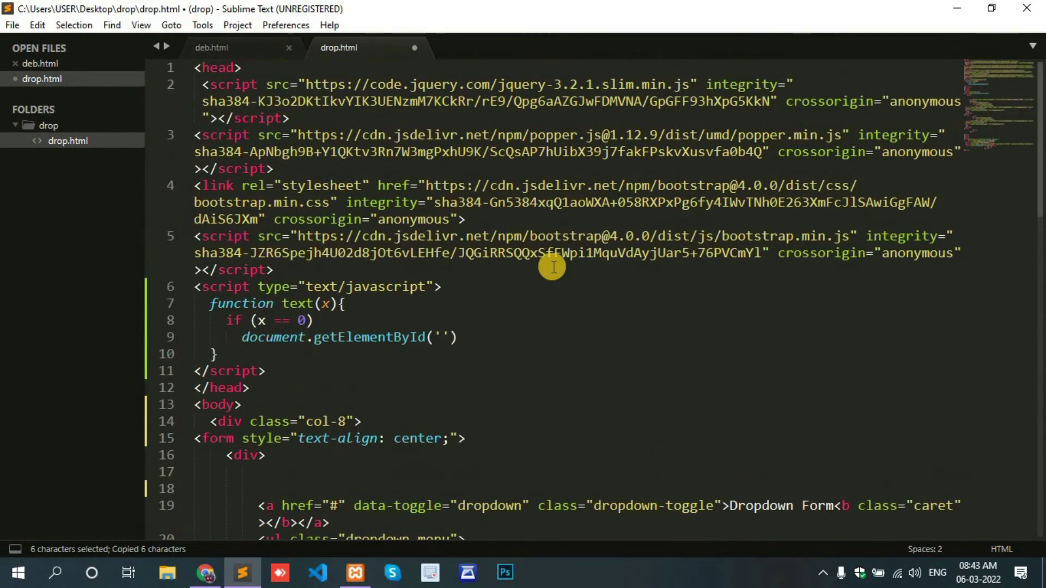
left_click(440, 335)
key("ctrl+v")
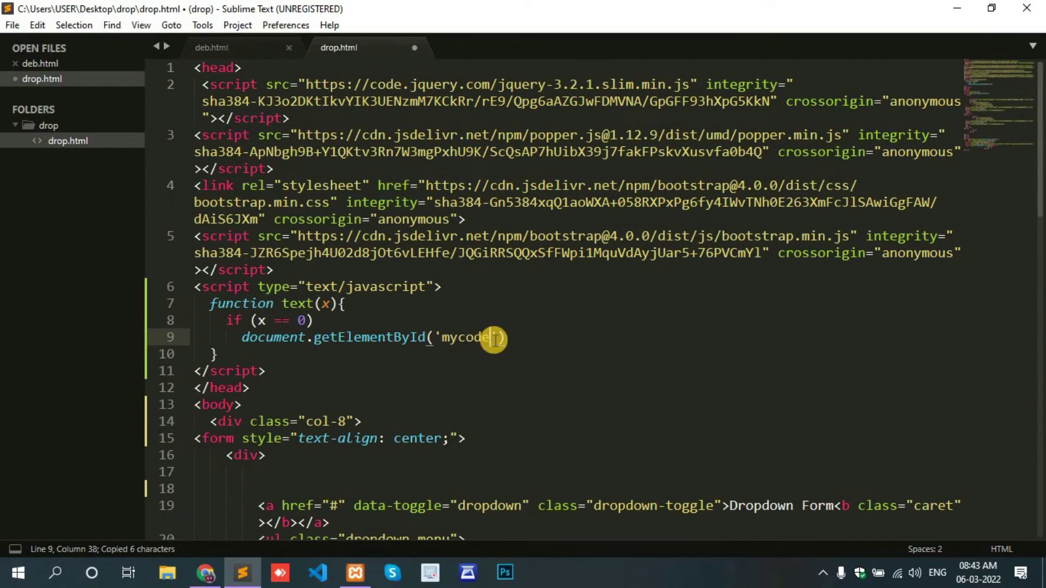
left_click(507, 341)
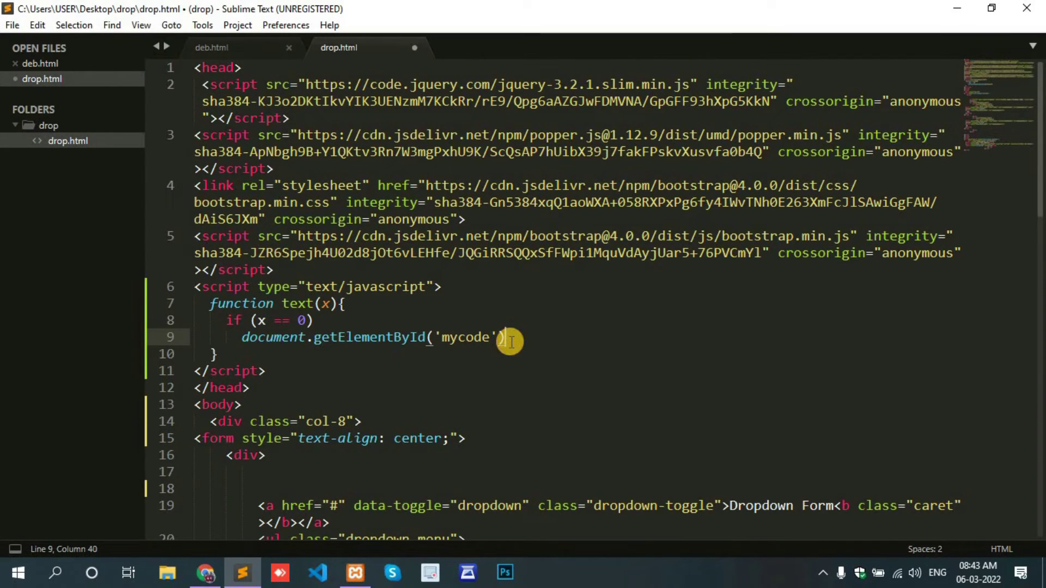
type(".style")
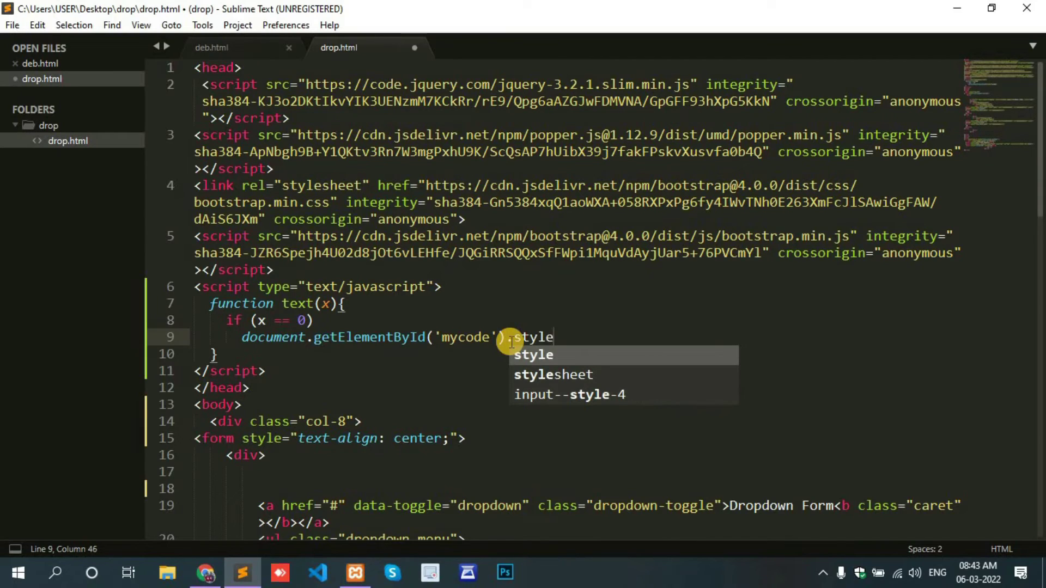
type(".d")
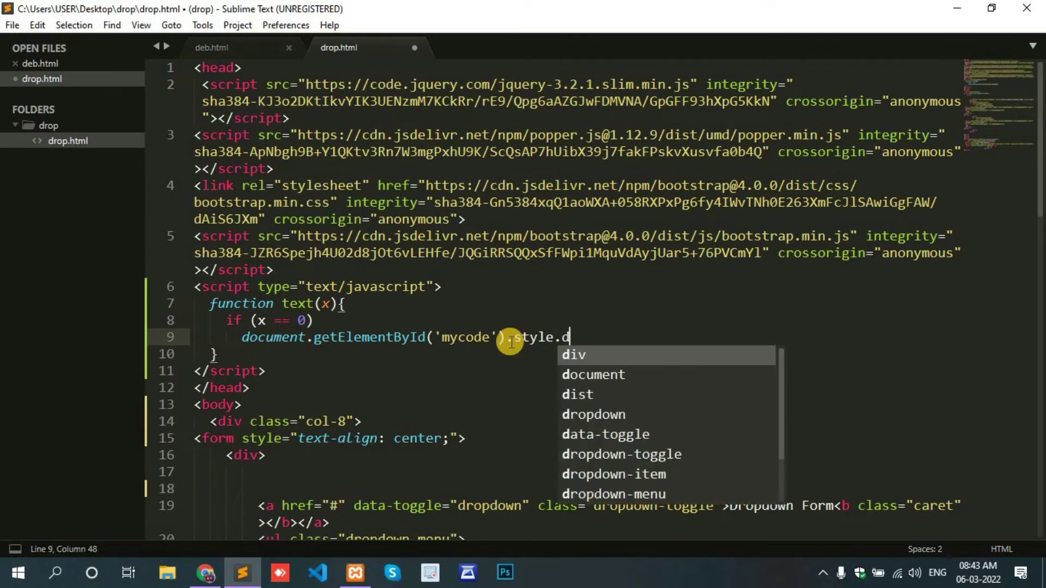
type("isplay =")
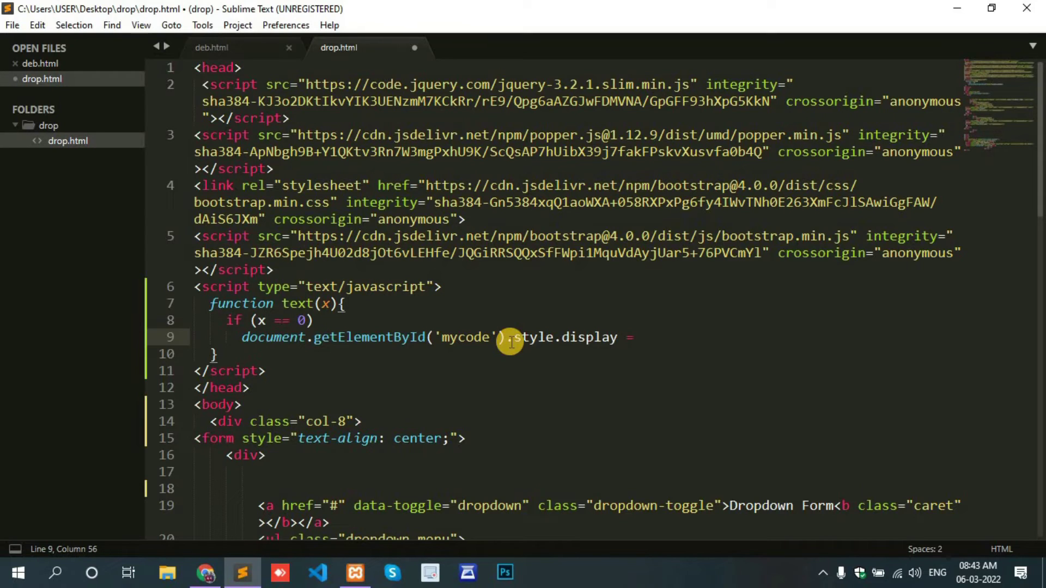
type(" 'b")
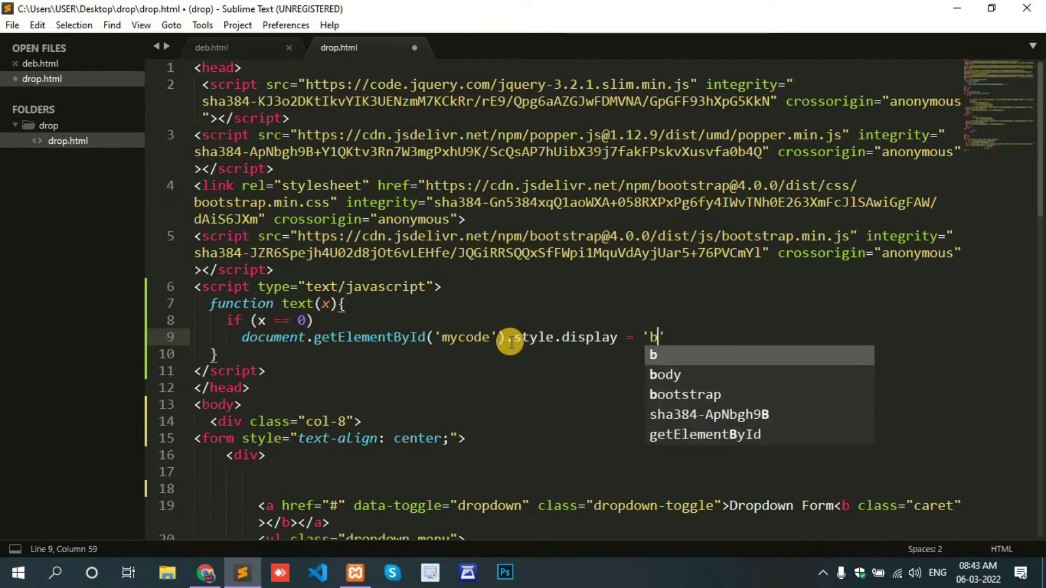
type("lock'")
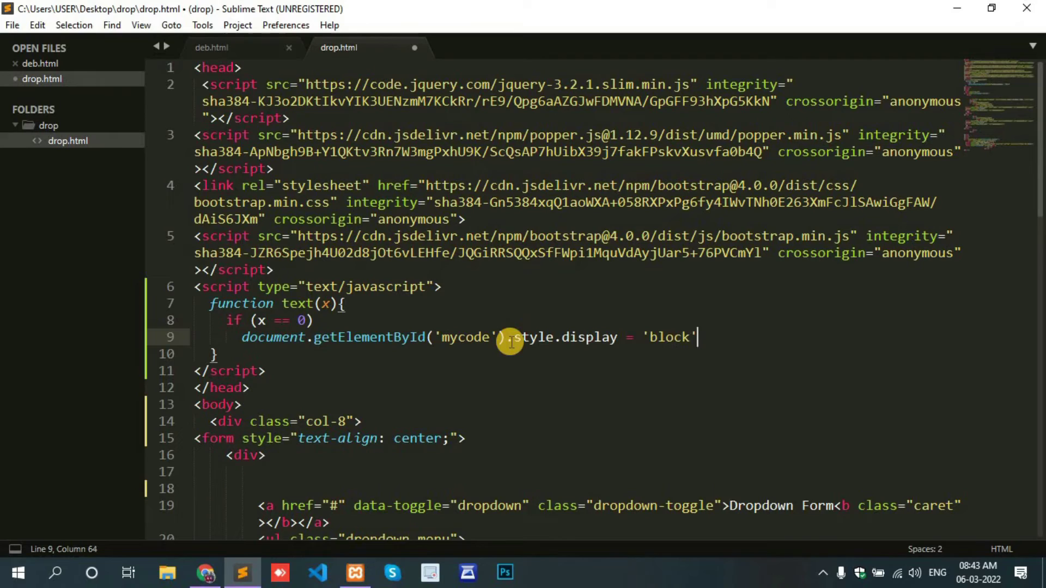
key("Escape")
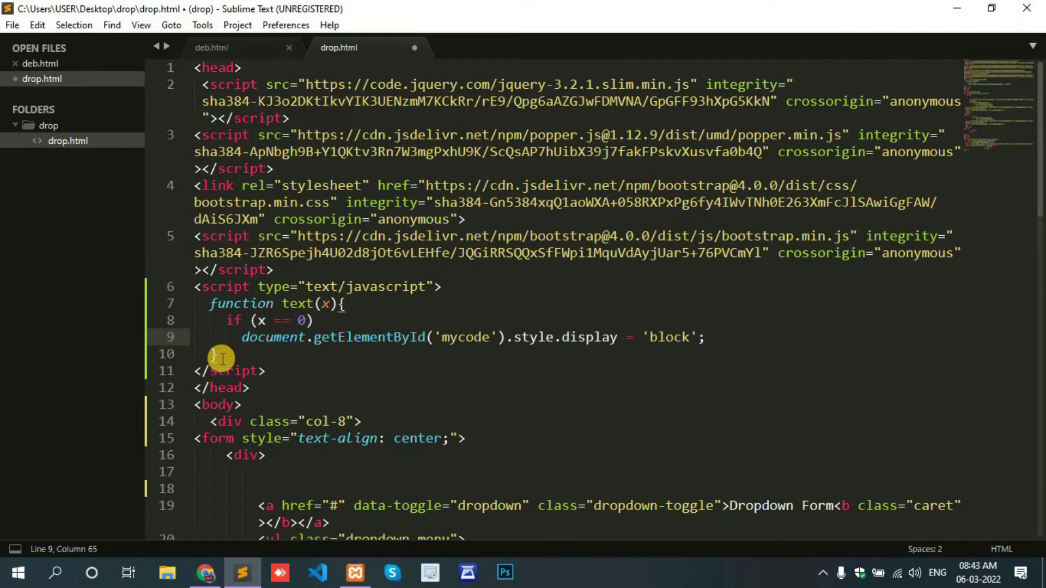
- Copy line 9's display-block statement and start a new line below it
left_click_drag(236, 337, 486, 337)
left_click_drag(661, 330, 731, 336)
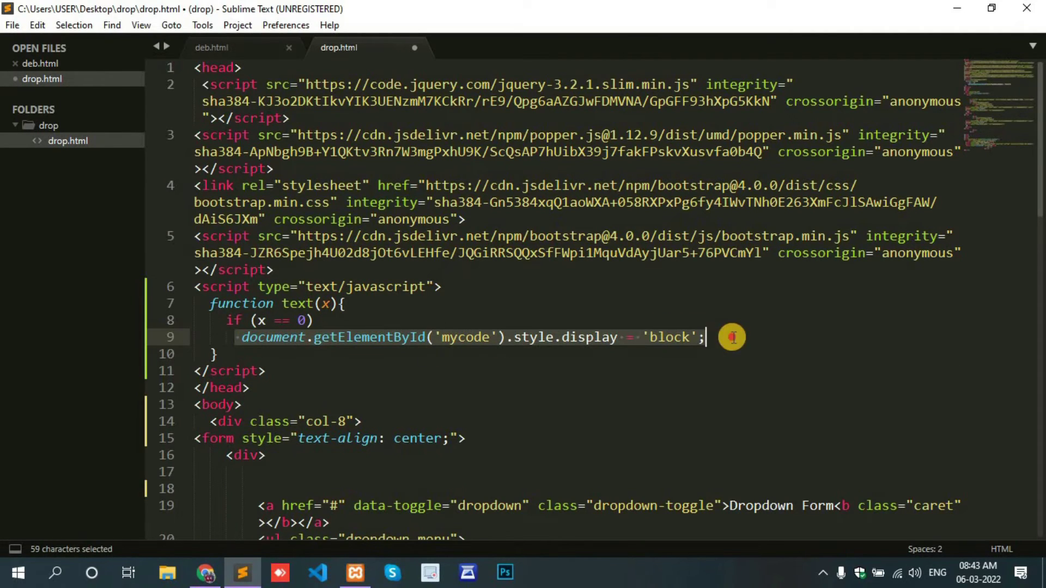
key("ctrl+c")
left_click(707, 338)
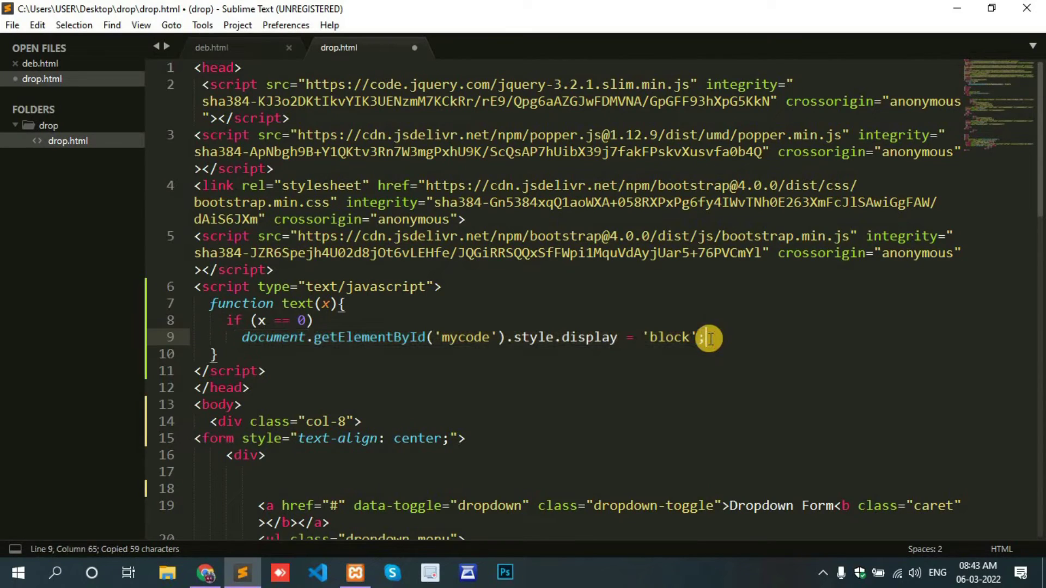
key("Return")
key("BackSpace")
type("el")
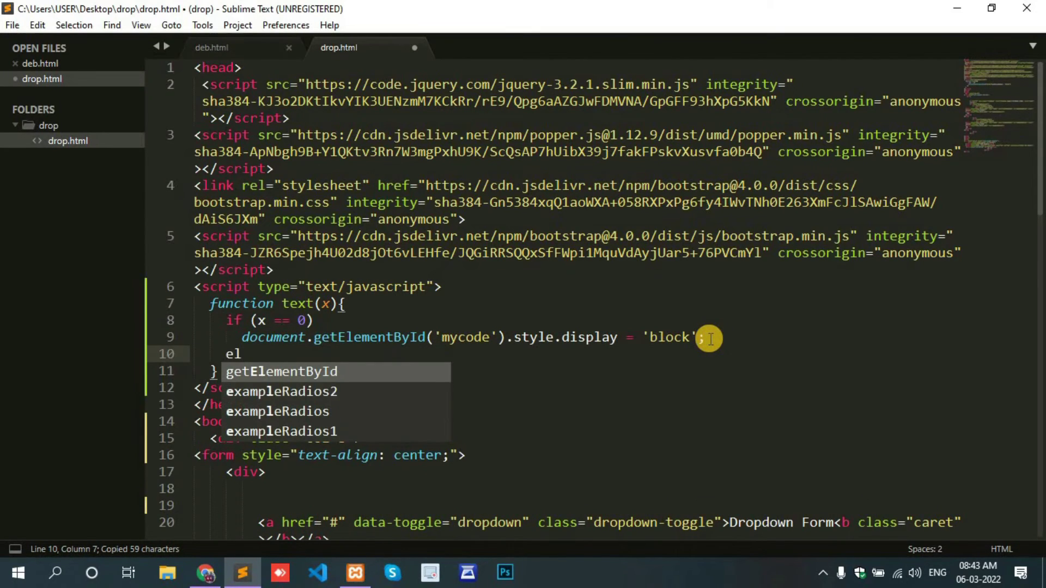
type("se")
- Add an else branch setting mycode's display to 'none', then save drop.html
key("Return")
key("ctrl+v")
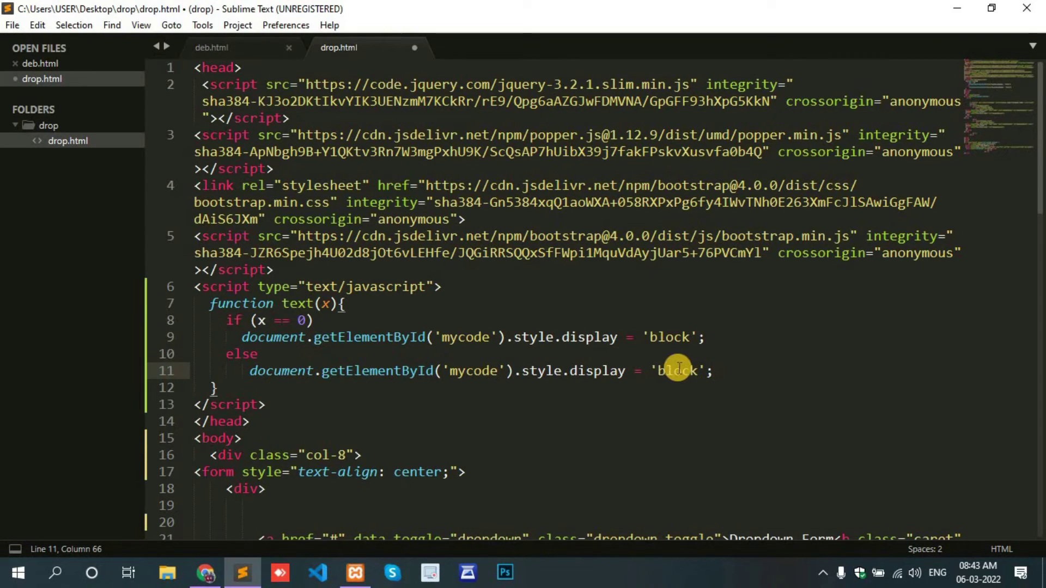
left_click_drag(658, 372, 697, 372)
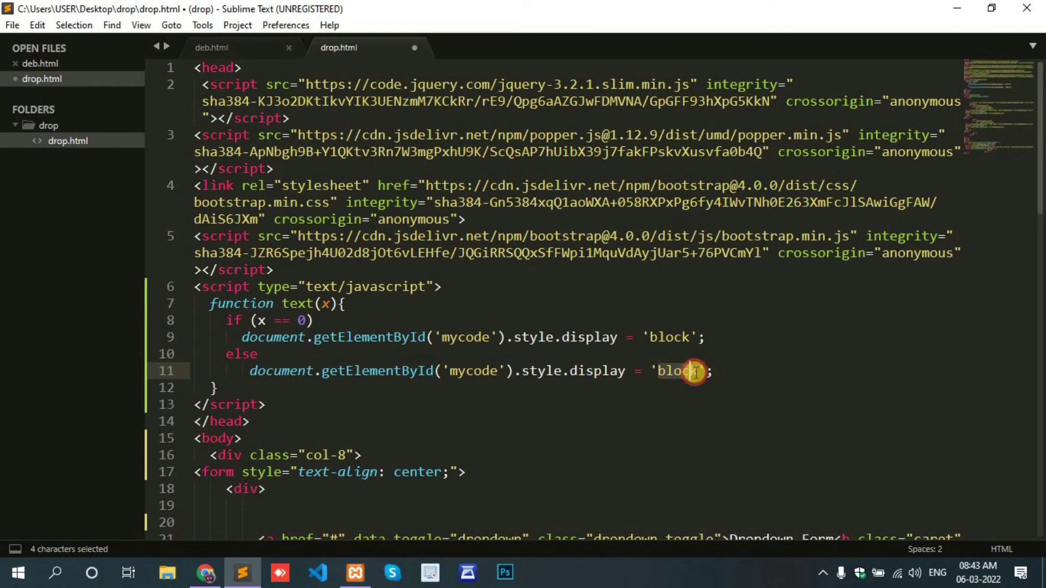
type("no")
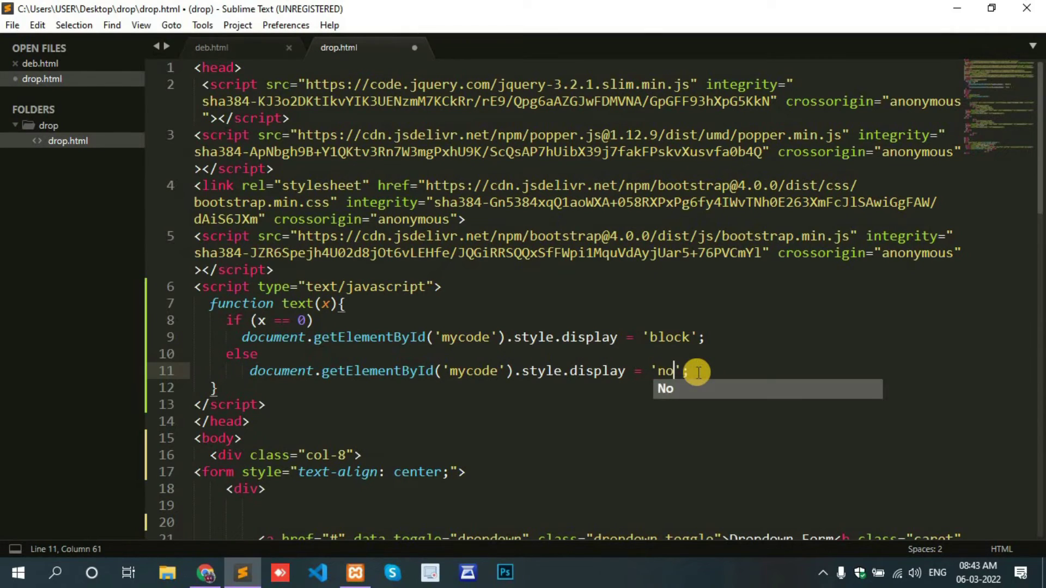
type("ne")
key("ctrl+s")
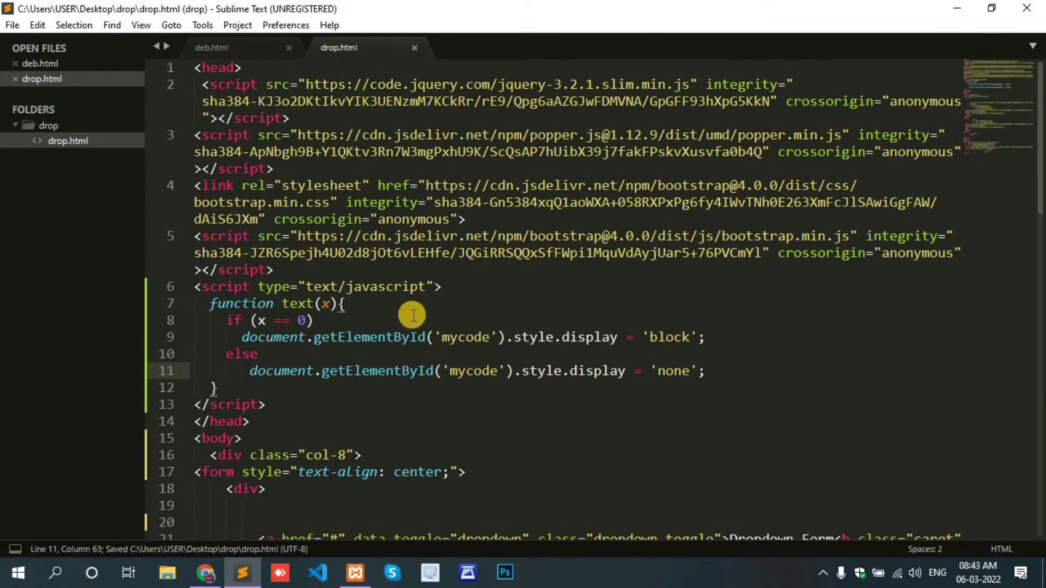
- Reload drop.html in Chrome and open the Dropdown Form to see Yes and No
left_click(209, 576)
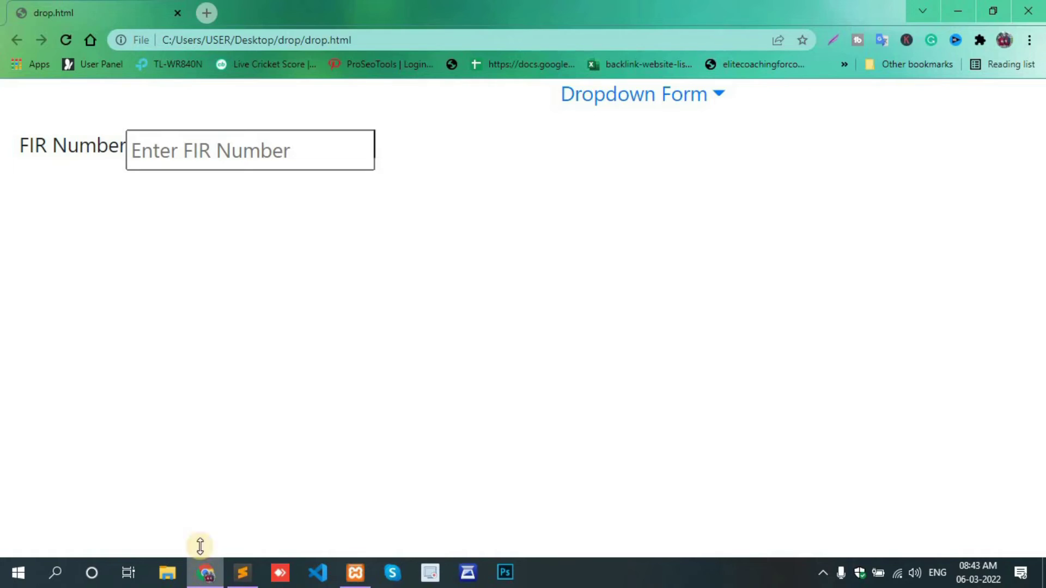
left_click(69, 41)
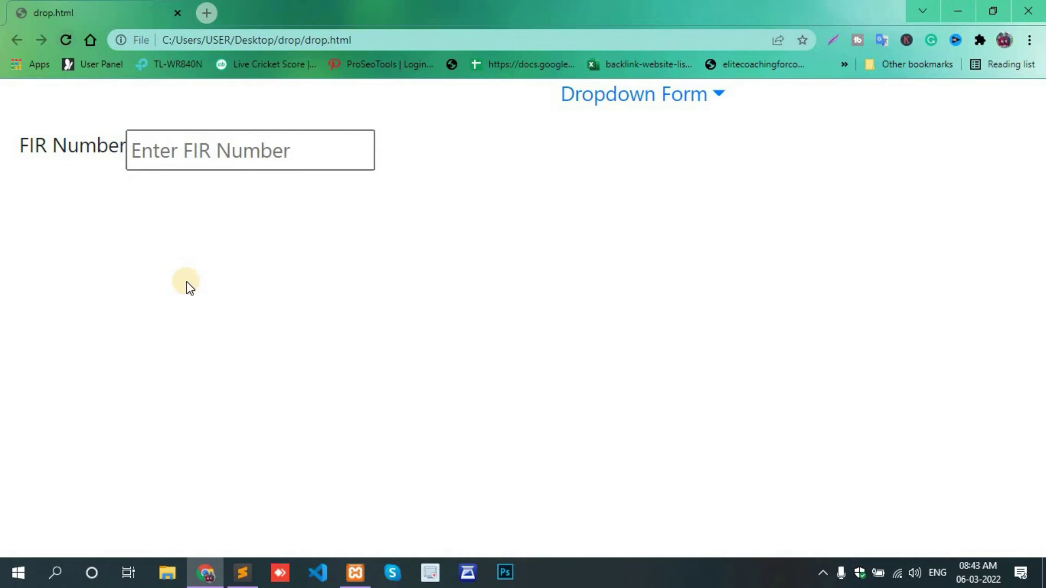
left_click(635, 99)
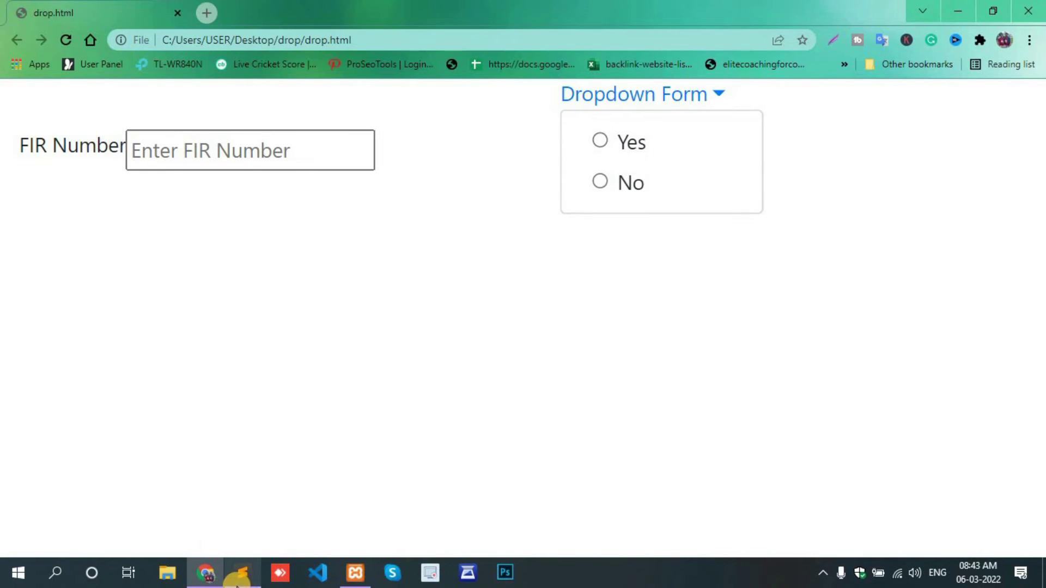
left_click(236, 578)
scroll(669, 412, "down", 5)
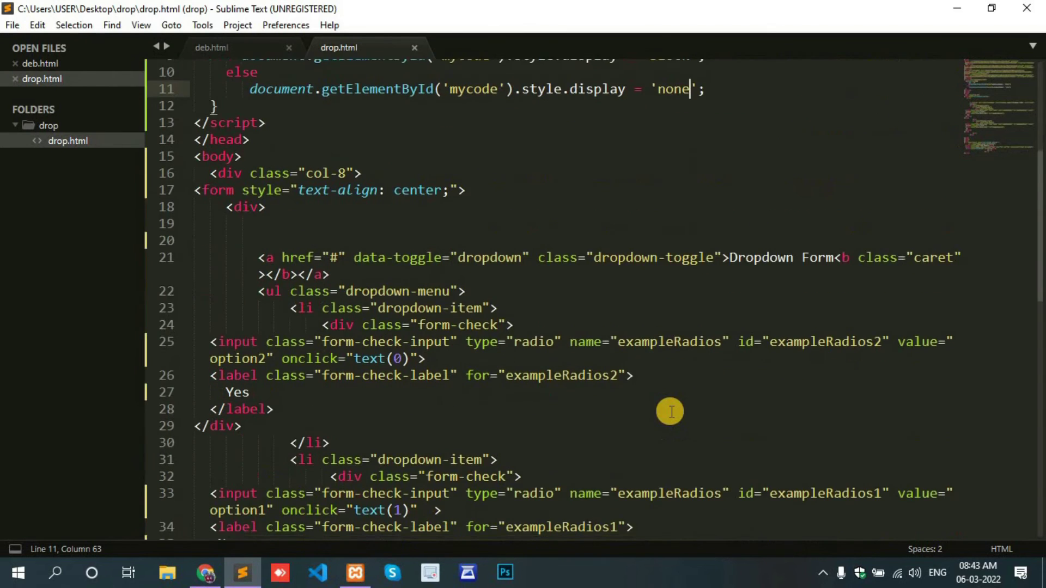
scroll(670, 412, "down", 2)
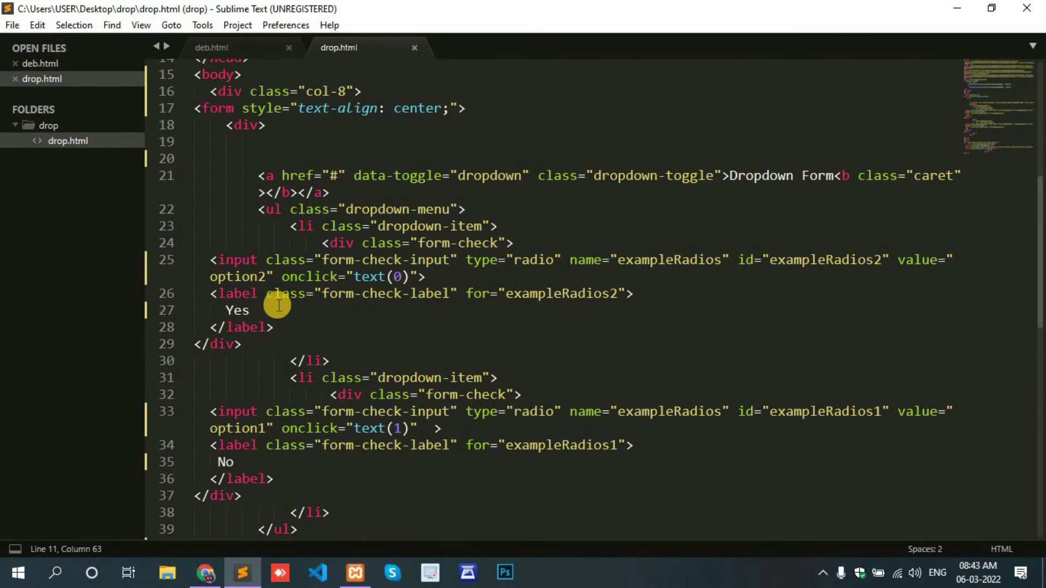
- Add a checked attribute after onclick="text(0)" on the Yes radio and save
left_click(417, 276)
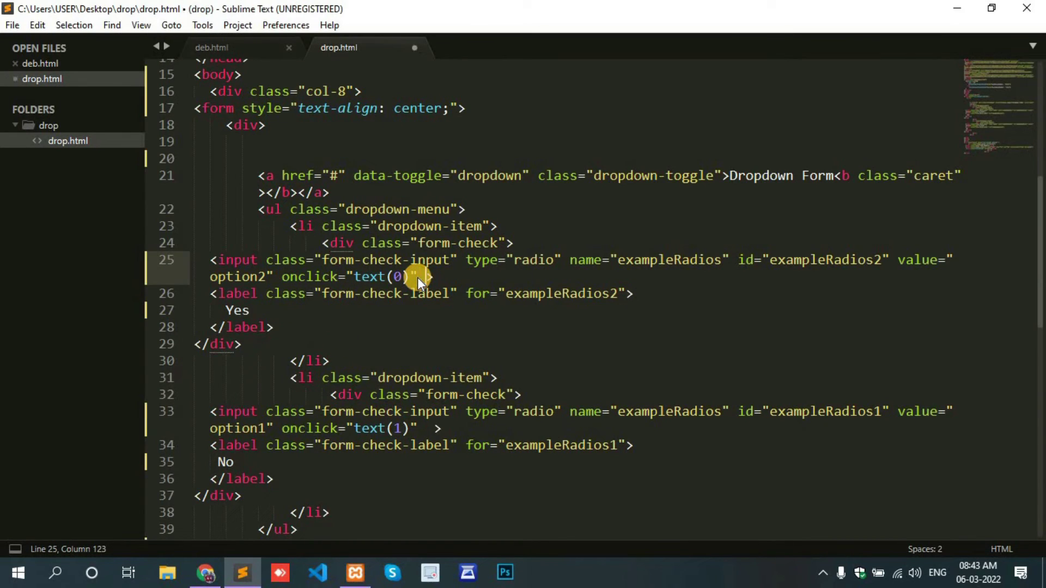
type("ch")
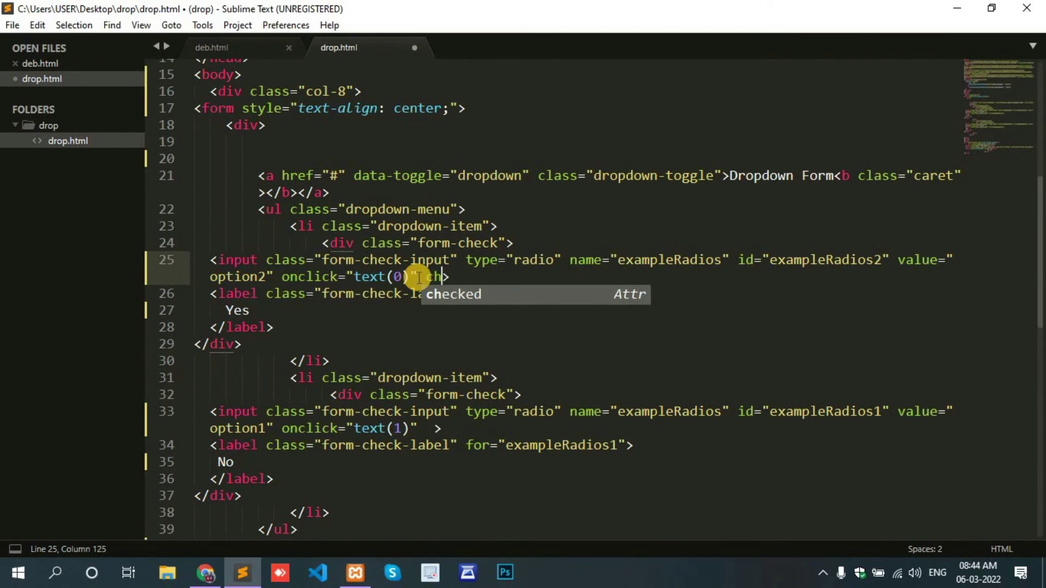
key("Tab")
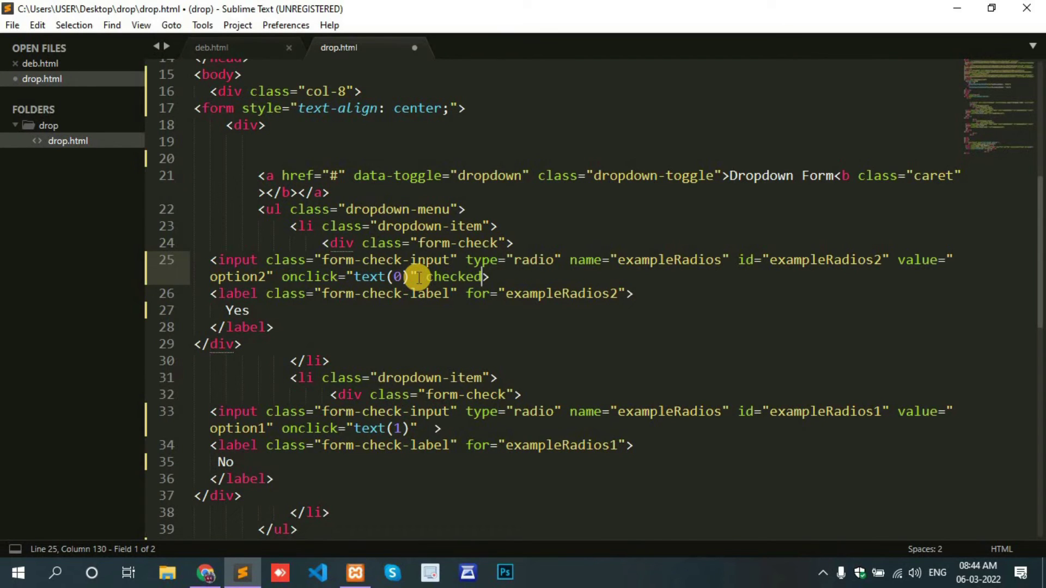
key("ctrl+s")
- Reload the page, open the Dropdown Form, and choose Yes, then No
key("alt+Tab")
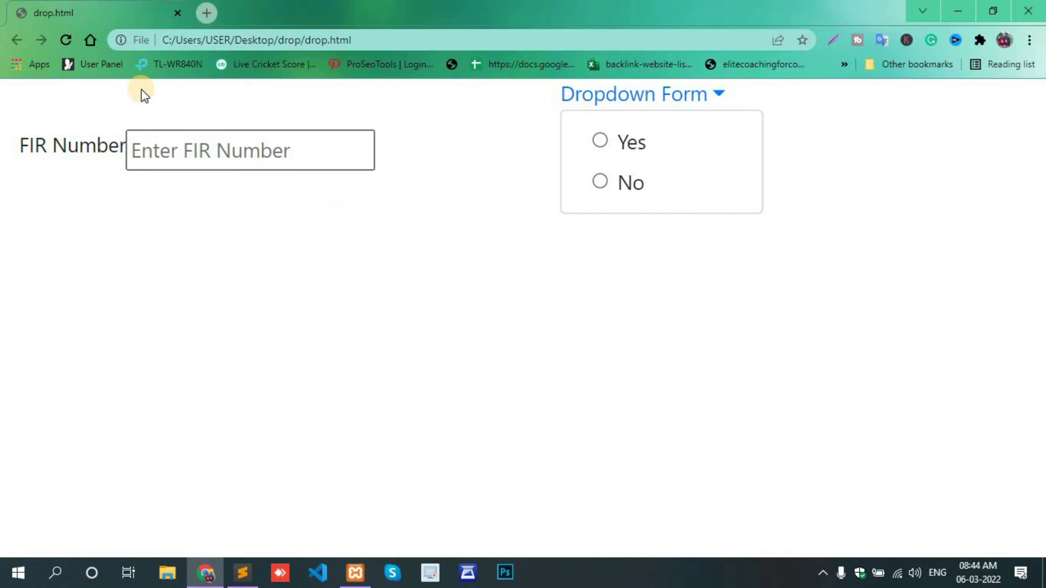
left_click(67, 41)
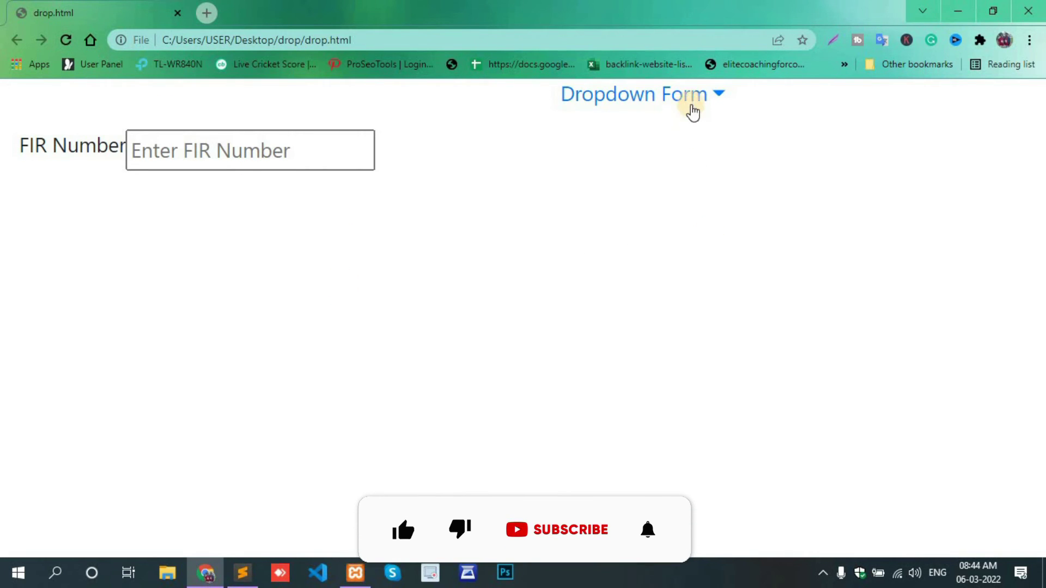
left_click(692, 98)
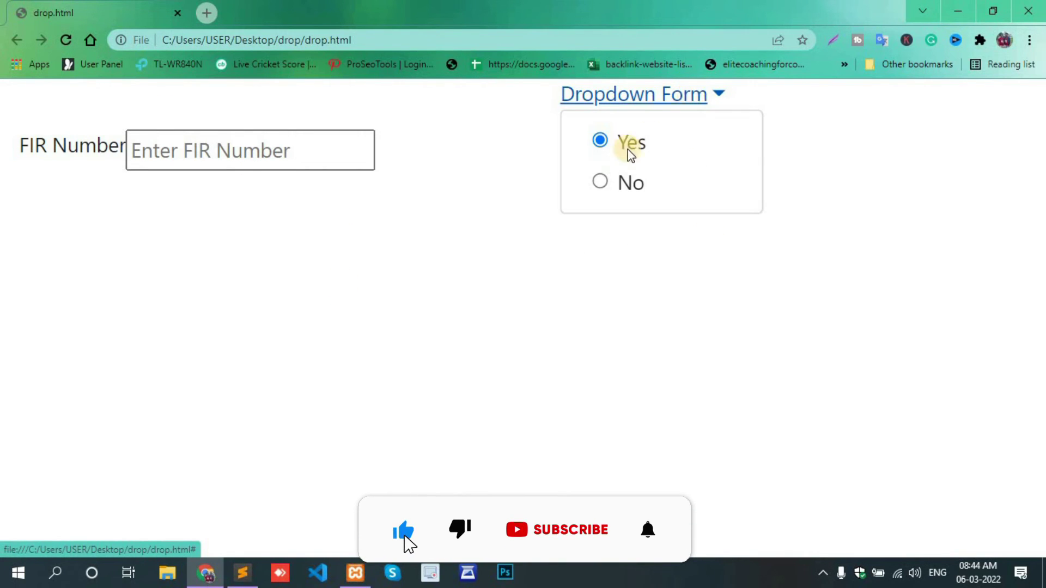
left_click(601, 142)
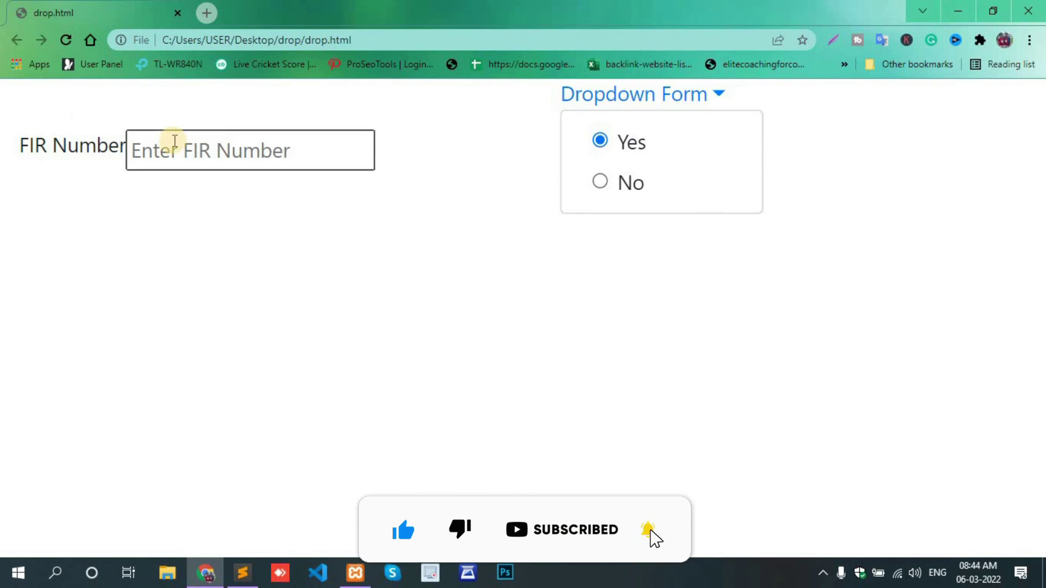
left_click(599, 182)
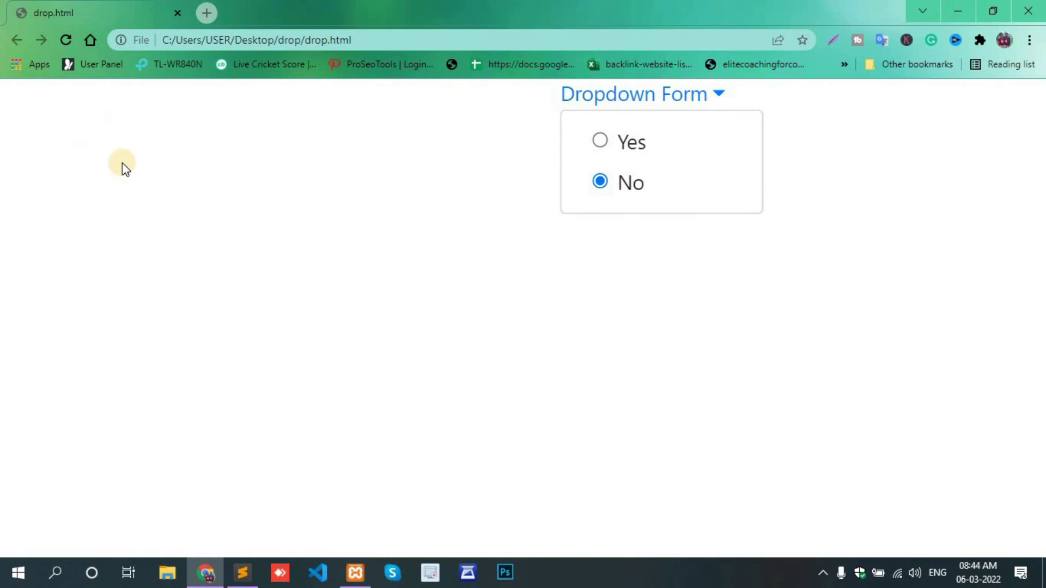
- Choose Yes to show and focus the FIR Number field, then choose No to hide it
left_click(603, 141)
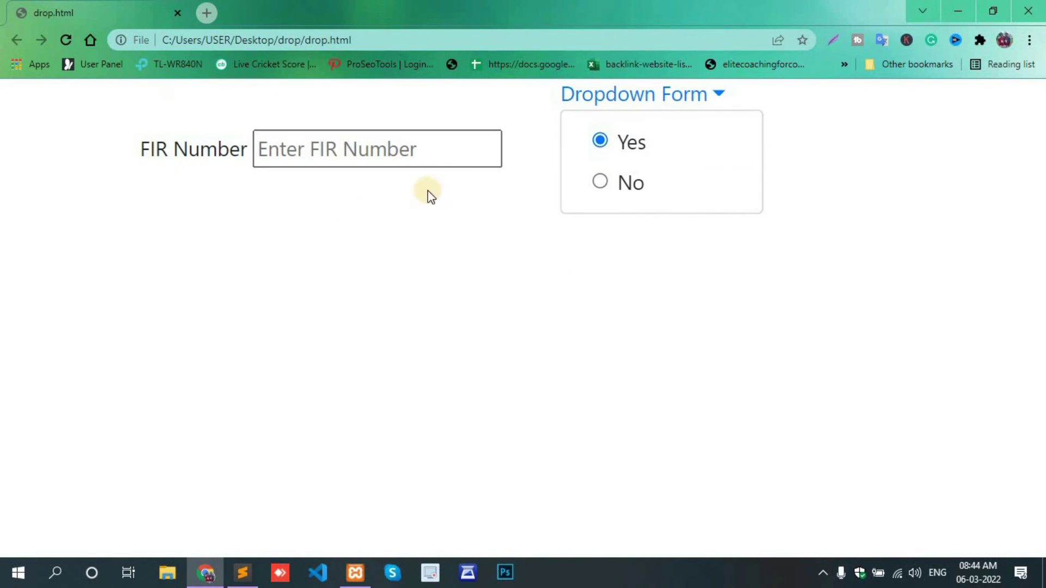
left_click(335, 148)
type("mhbj")
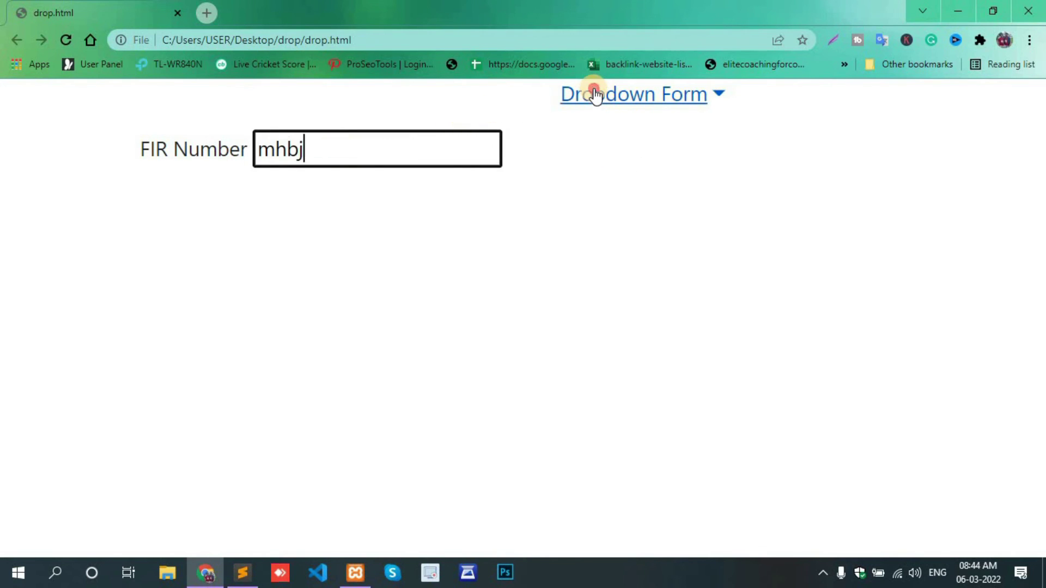
left_click(595, 93)
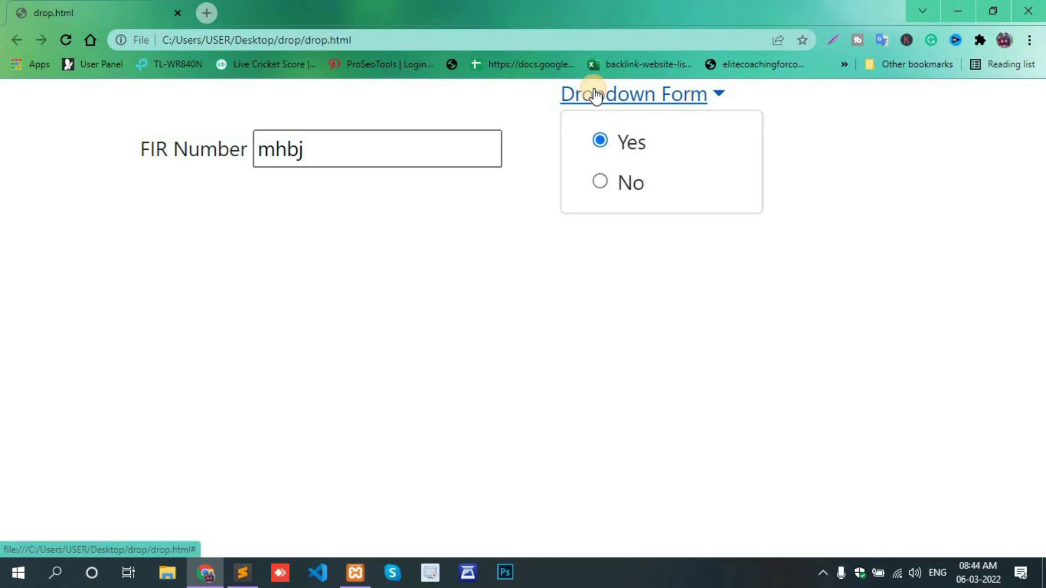
left_click(600, 181)
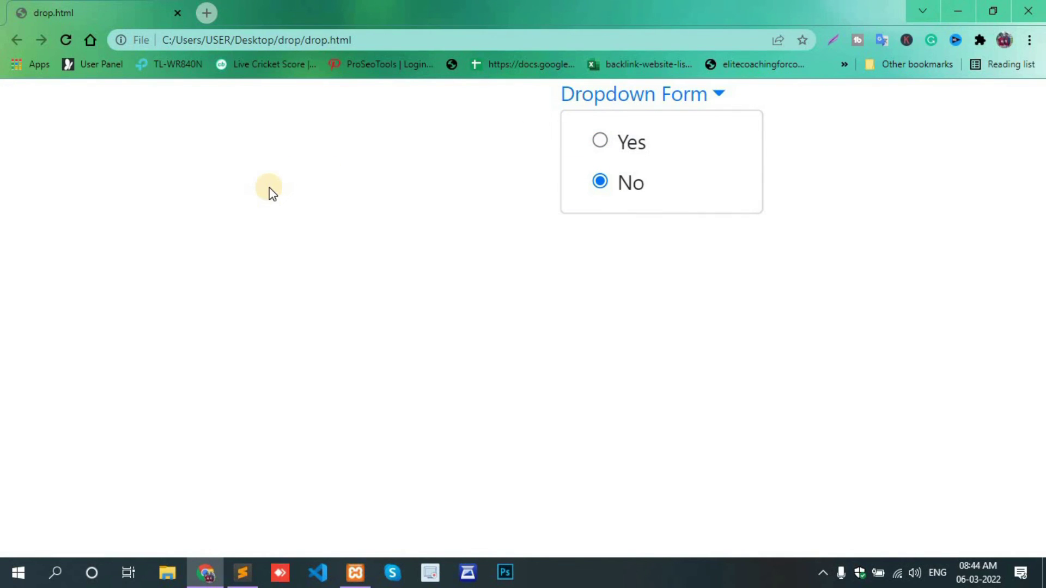